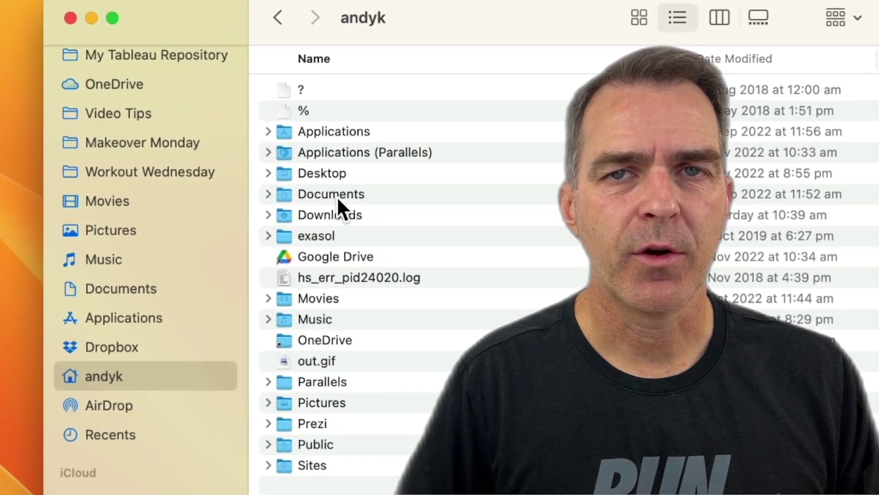
Step: Open the Documents folder in the home directory
double_click(336, 196)
scroll(311, 187, "up", 10)
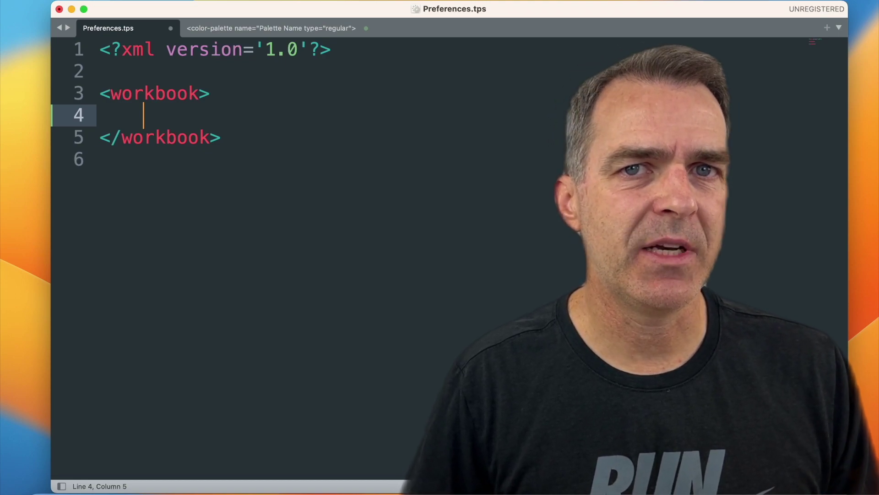
Step: Add an indented opening and closing preferences tag inside the workbook element of Preferences.tps
type("<preferences>  </preferences>")
key("super+Left")
key("Tab")
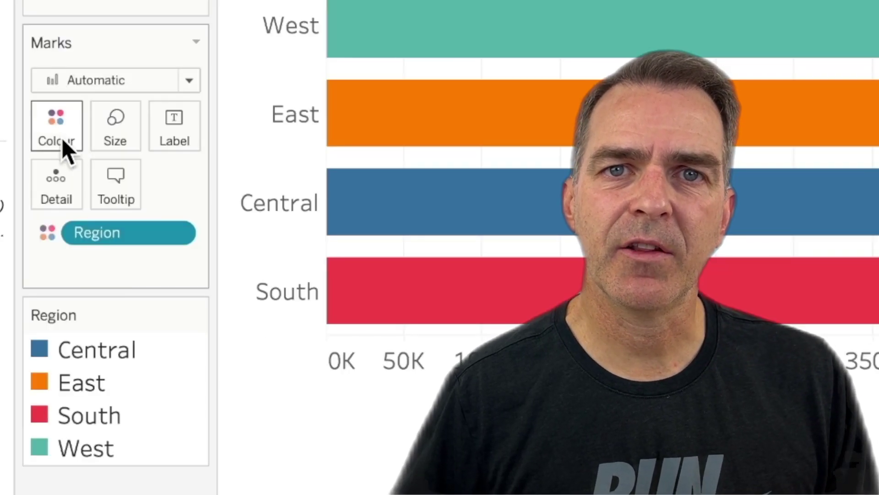
Step: Switch to Tableau and view the available colour palettes for the Region field
left_click(127, 195)
left_click(129, 219)
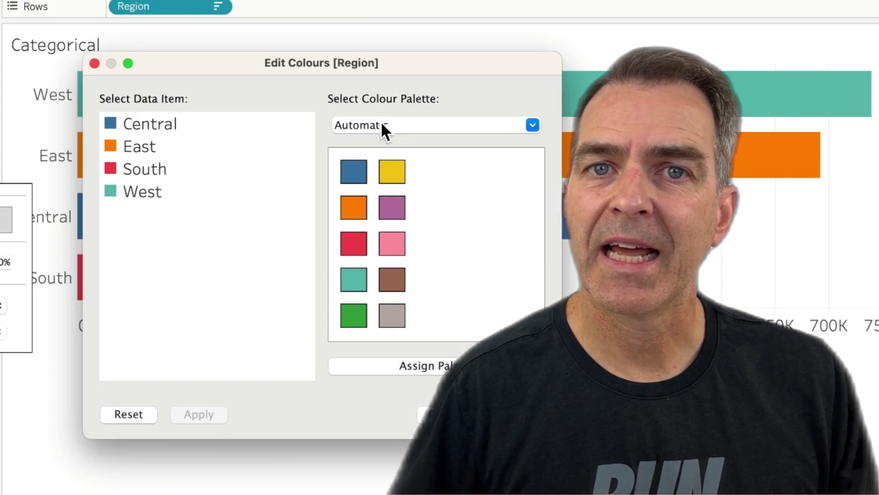
left_click(383, 129)
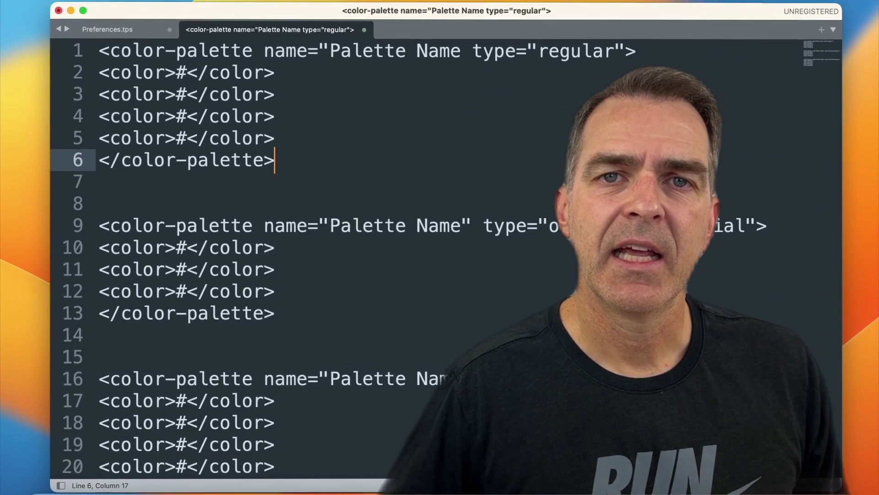
Step: Switch to the text editor and examine the regular color-palette template block and its name placeholder
left_click_drag(508, 161, 82, 39)
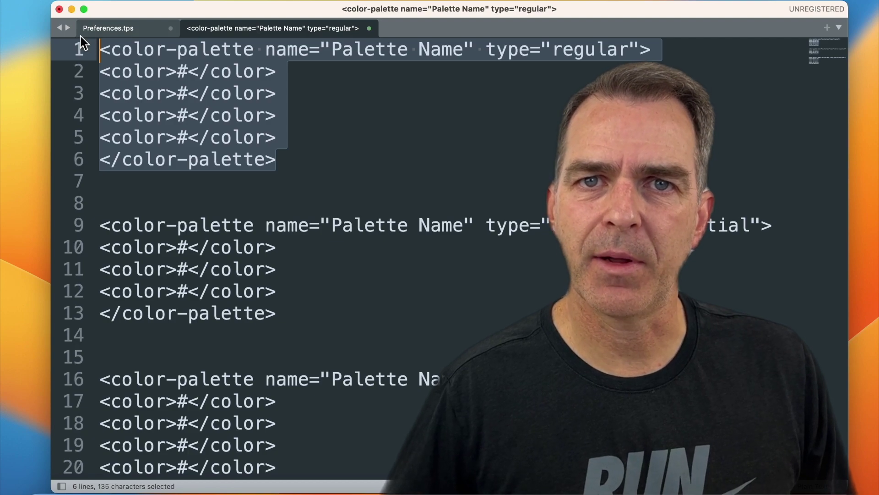
left_click(356, 45)
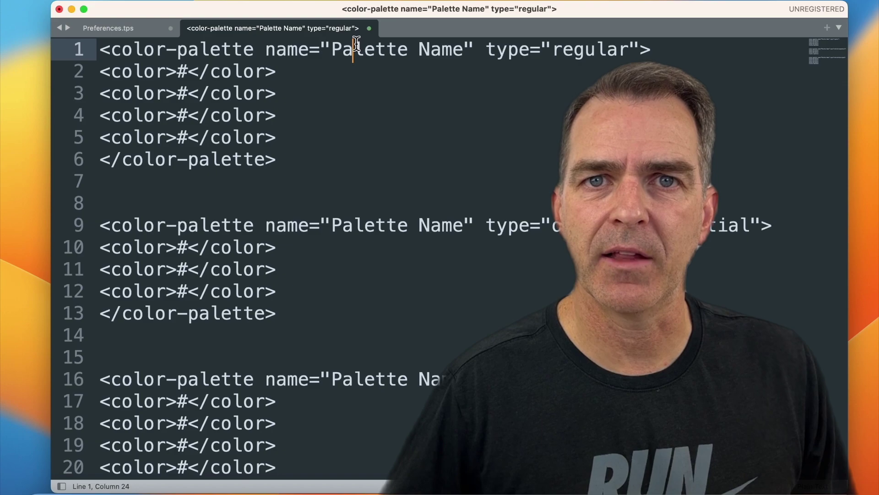
left_click(328, 166)
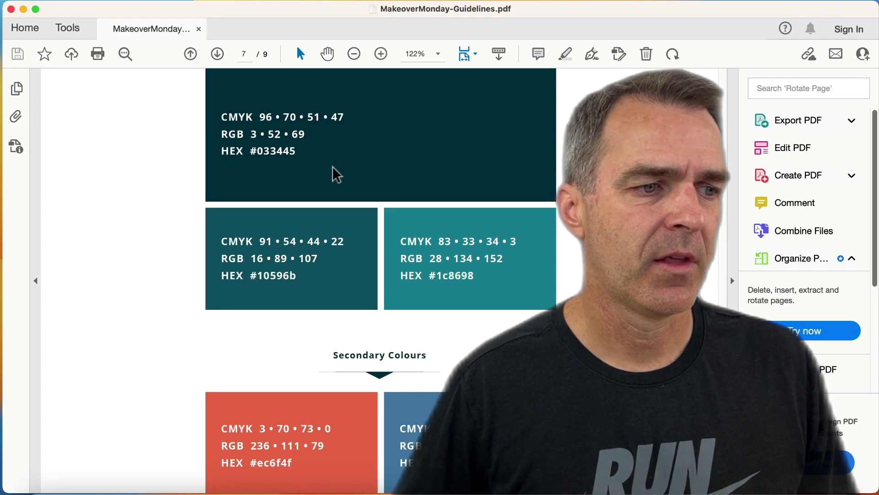
Step: Copy the hex code ec6f4f from the Secondary Colours section on page 7 of MakeoverMonday-Guidelines.pdf
scroll(334, 174, "down", 6)
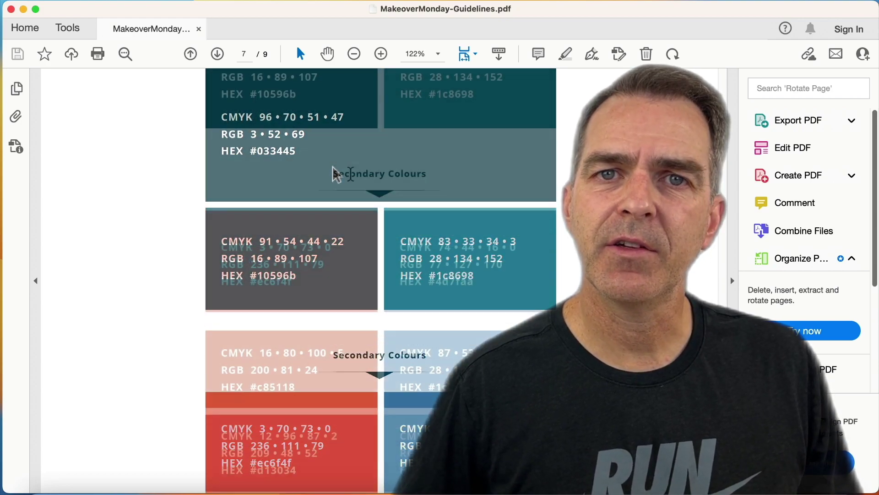
scroll(353, 179, "down", 1)
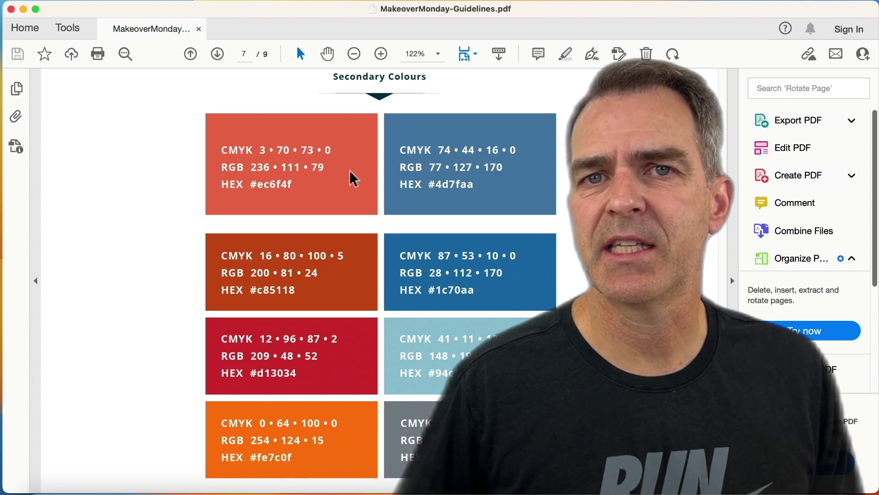
double_click(274, 185)
key("super+c")
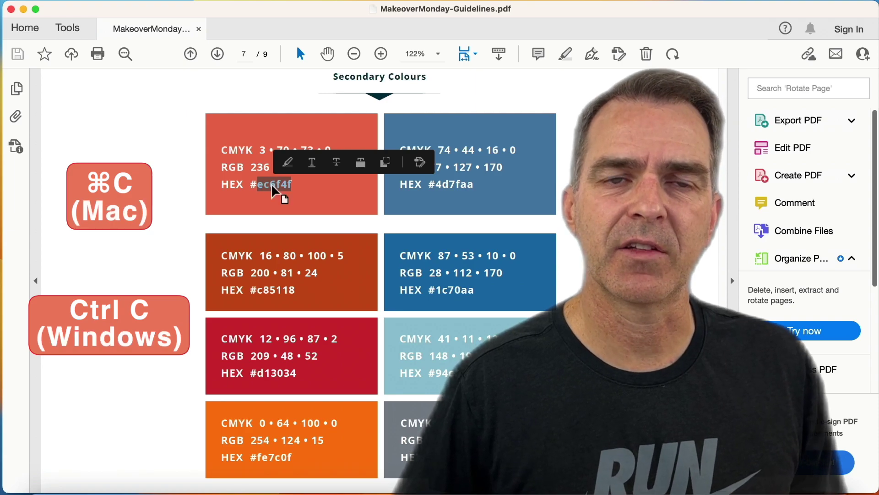
Step: Return to the palette templates in the text editor and name the regular palette MM Categorical
key("super+Tab")
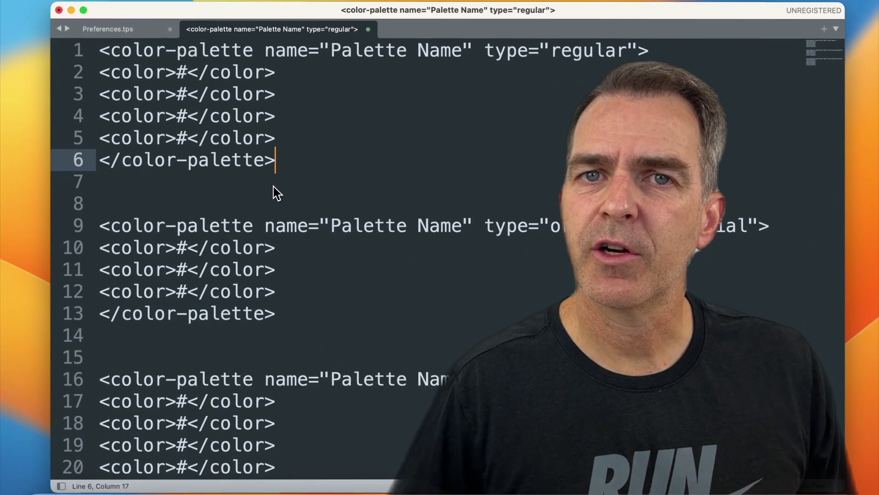
left_click_drag(282, 161, 77, 50)
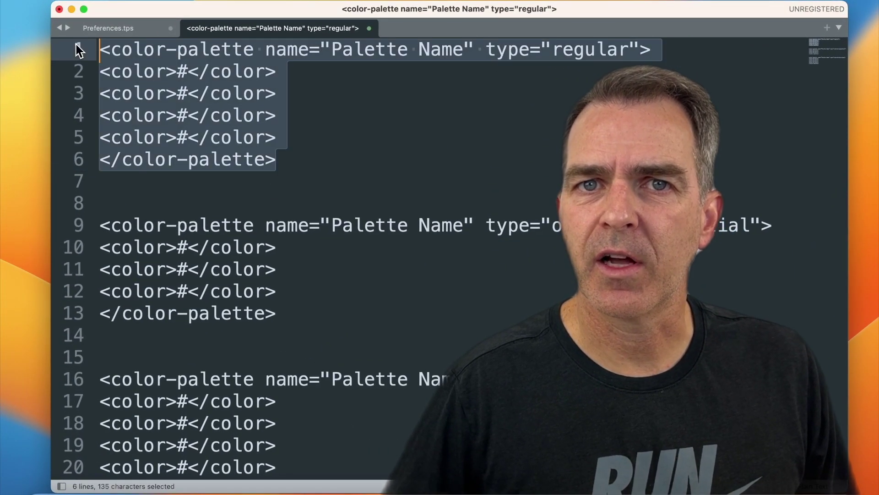
left_click(375, 78)
left_click_drag(331, 49, 473, 50)
type("MM ")
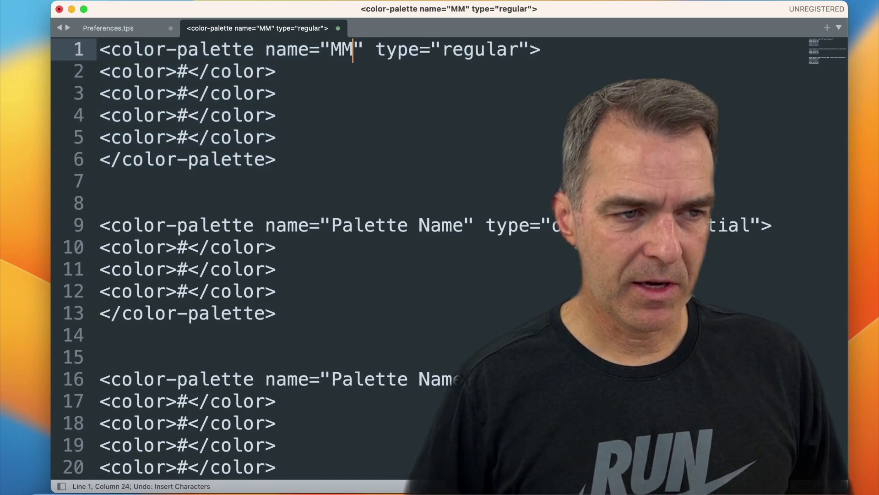
type("Categori")
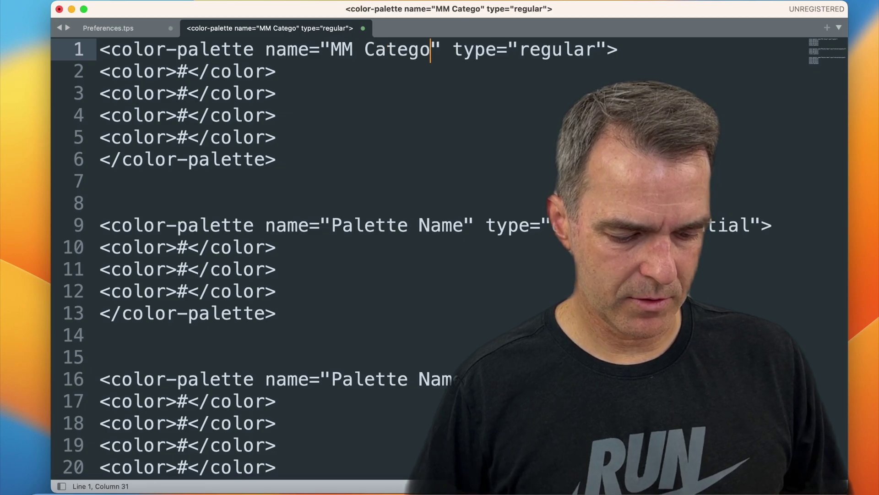
type("cal")
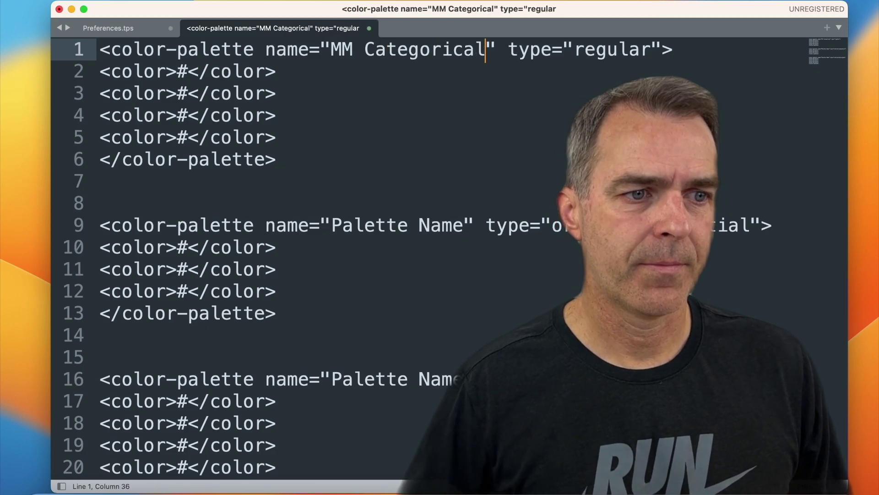
Step: Insert the copied hex code ec6f4f after the # in the first color line of MM Categorical
left_click(508, 48)
left_click_drag(508, 48, 653, 49)
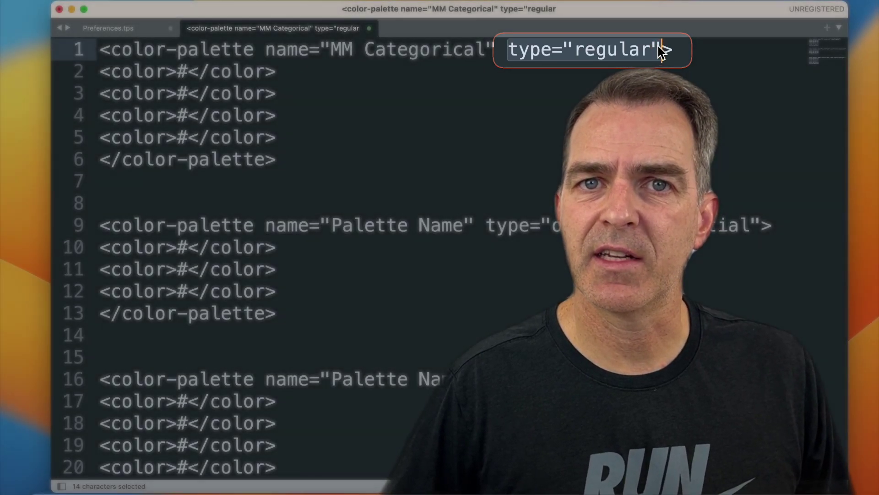
left_click(188, 72)
key("super+Left")
key("super+shift+Right")
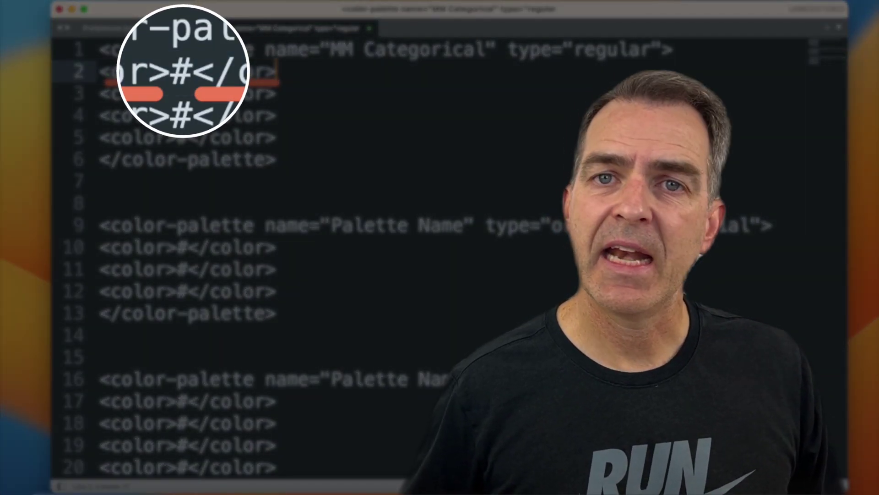
key("Right")
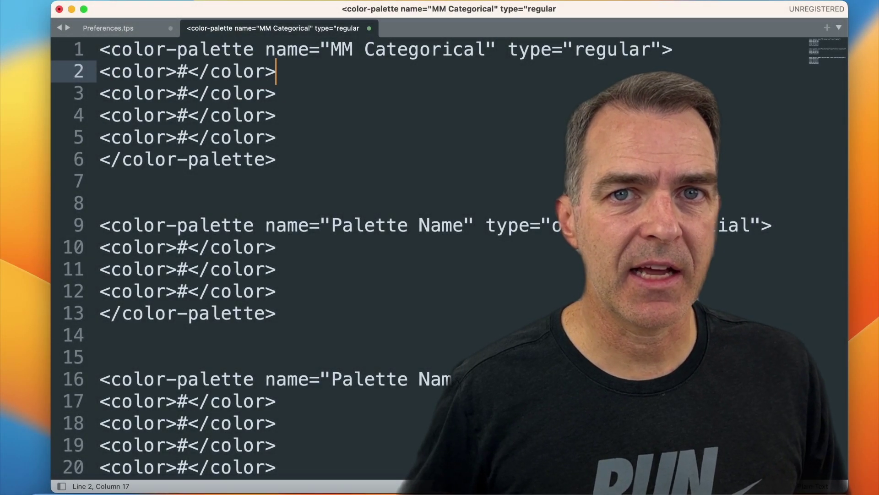
key("Left")
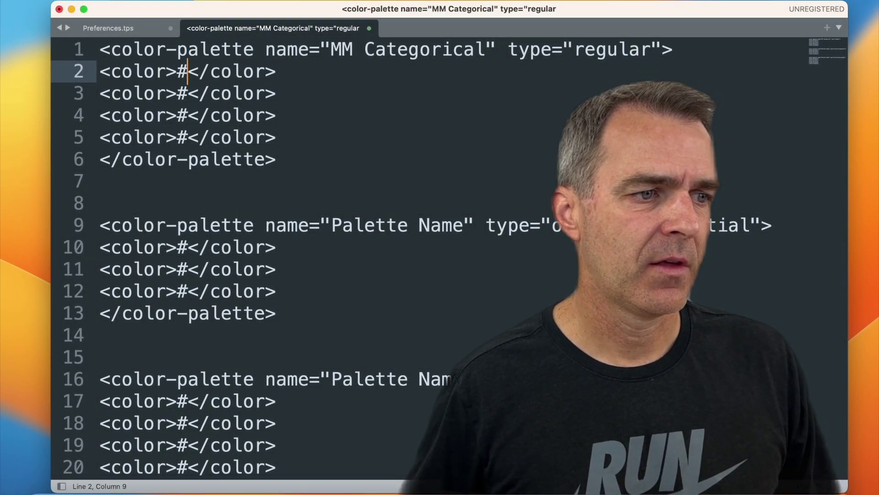
key("super+v")
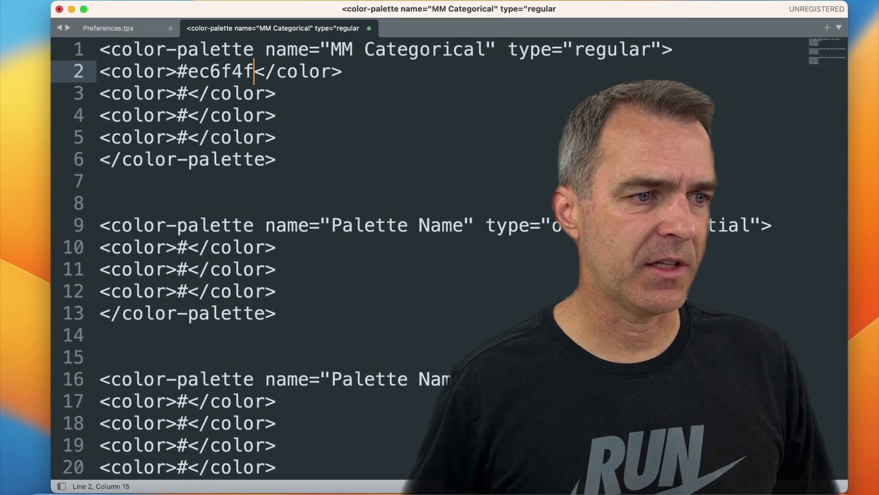
Step: Copy hex code 4d7faa from the guidelines PDF into the second color line of the MM Categorical palette
key("super+Tab")
double_click(447, 186)
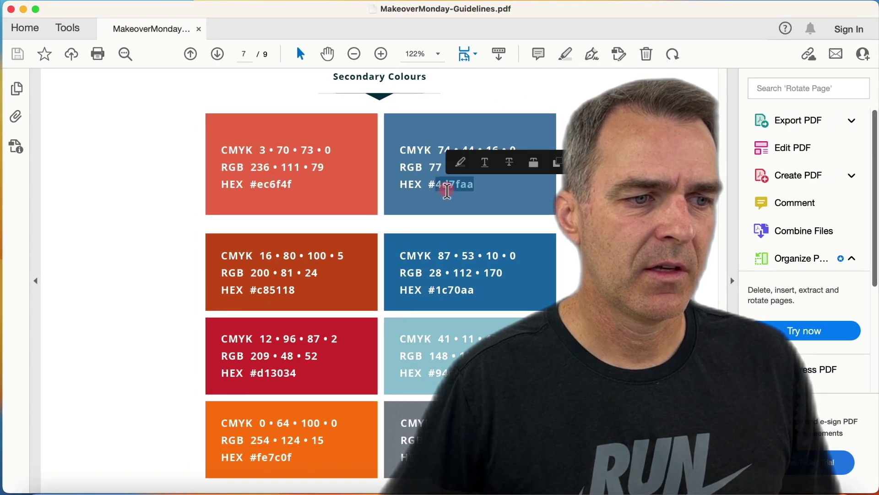
key("super+Tab")
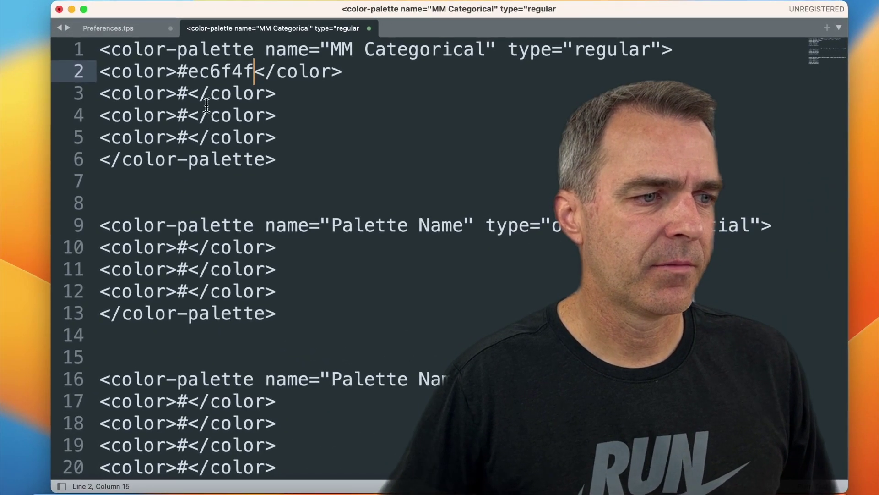
left_click(187, 96)
key("super+v")
Step: Copy hex code c85118 from the guidelines PDF into the third color line of the MM Categorical palette
key("super+Tab")
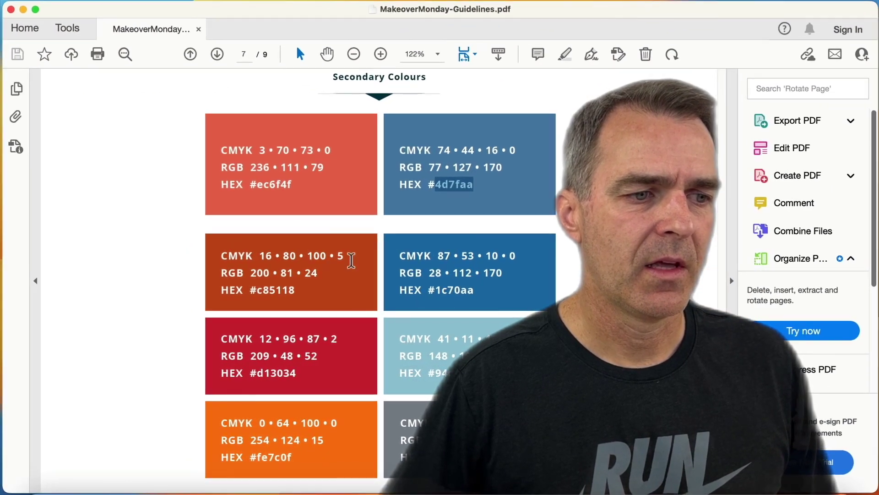
double_click(66, 351)
key("super+c")
key("super+Tab")
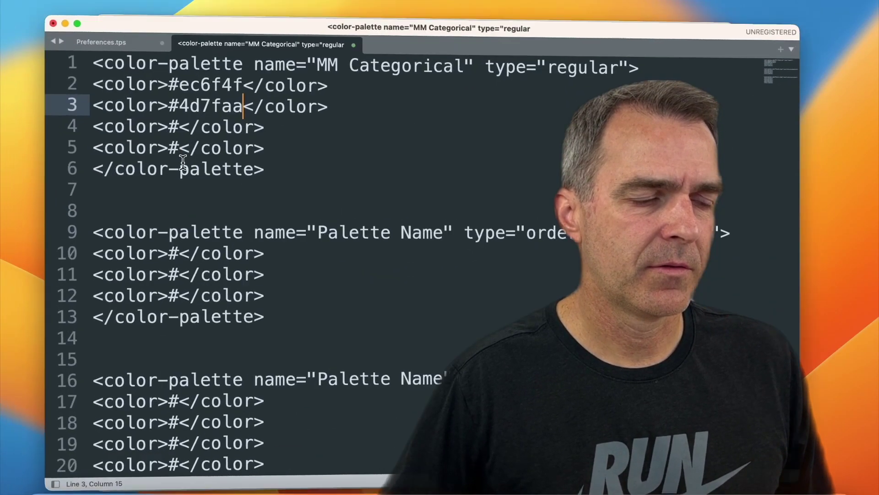
left_click(189, 115)
key("super+v")
Step: Copy hex code 7e848f from the guidelines PDF into the fourth color line of the MM Categorical palette
key("super+Tab")
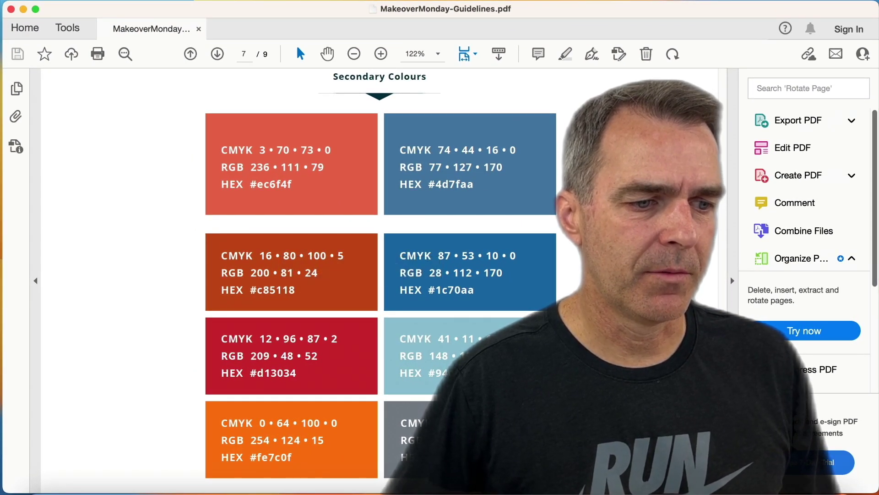
key("super+Tab")
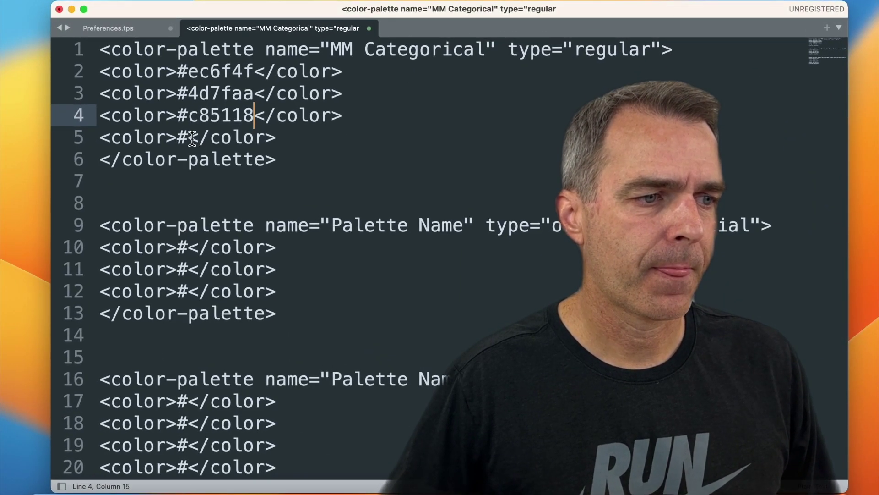
left_click(192, 138)
key("super+v")
Step: Duplicate the #7e848f color line to add a fifth color entry before the closing color-palette tag
key("super+Left")
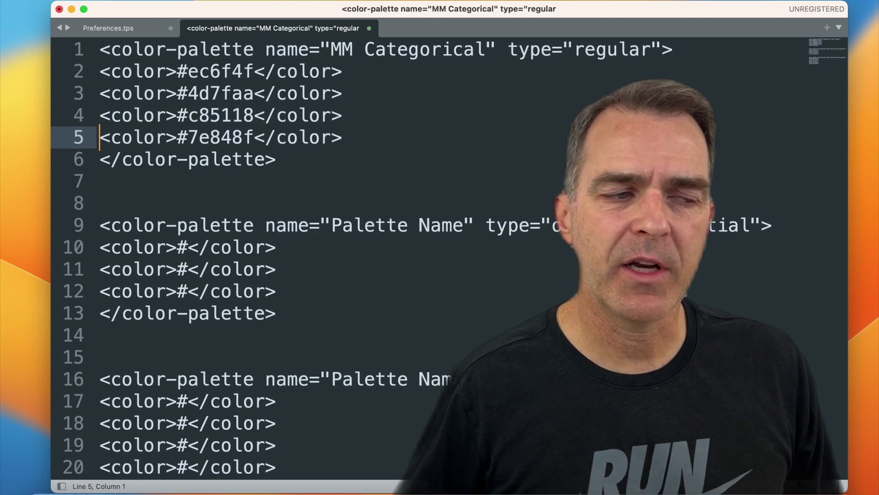
key("shift+Down")
key("super+c")
key("Down")
key("Up")
key("super+v")
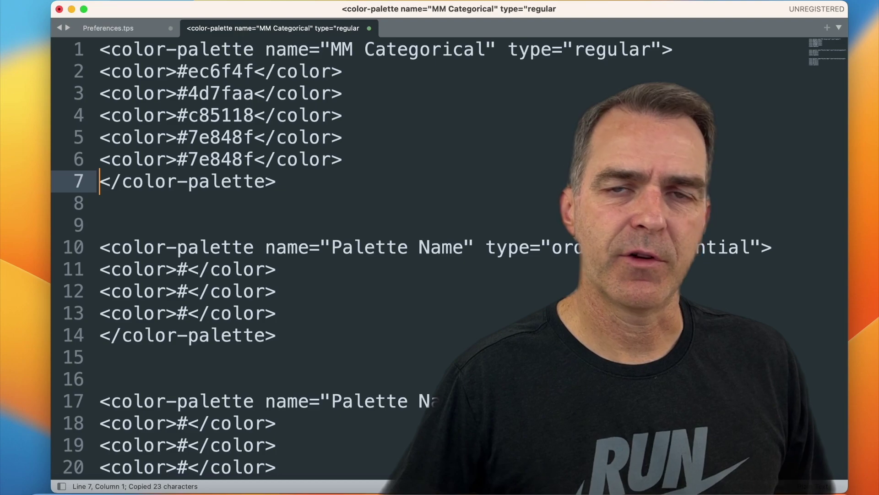
Step: Replace the hex code in the fifth color line with 94c2d3 from the guidelines PDF
key("super+Tab")
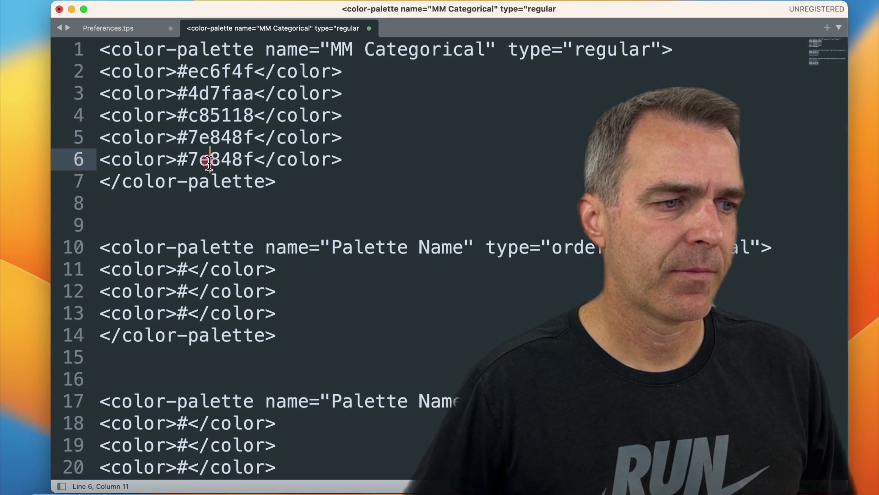
double_click(209, 162)
key("super+v")
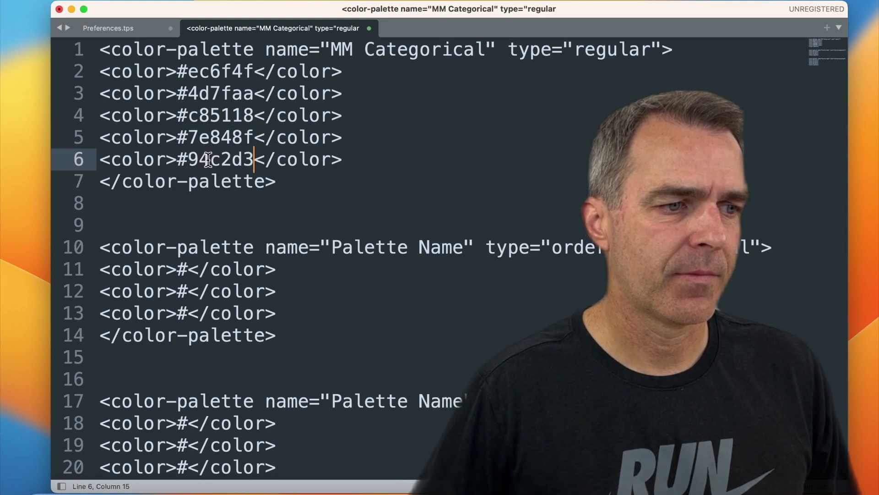
Step: Copy the whole MM Categorical color-palette block into the empty line between the preferences tags in Preferences.tps
left_click_drag(289, 186, 3, 48)
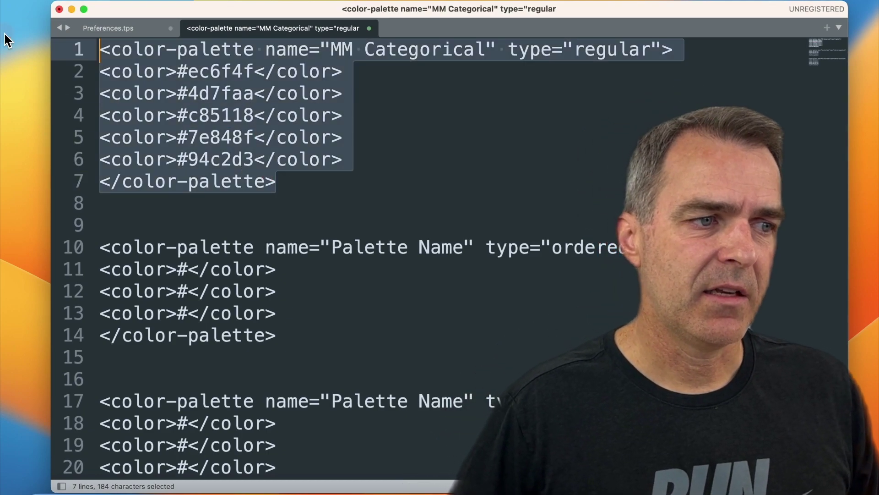
key("super+c")
left_click(94, 32)
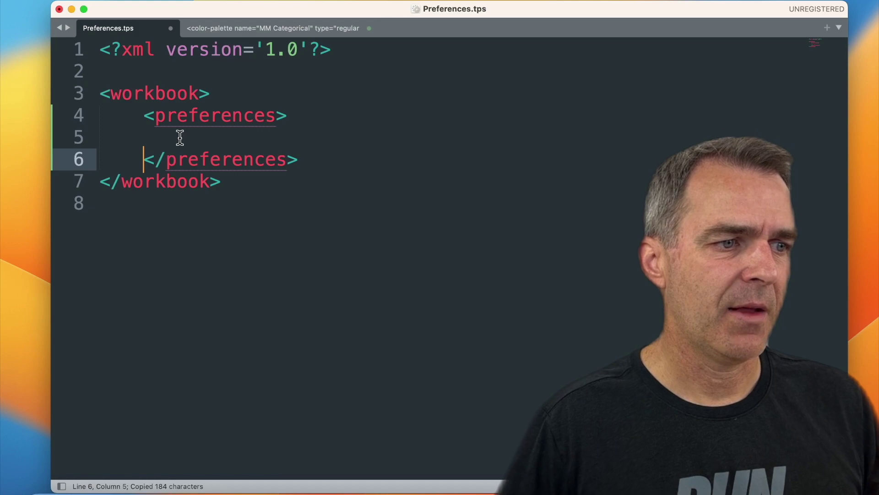
left_click(197, 138)
key("super+v")
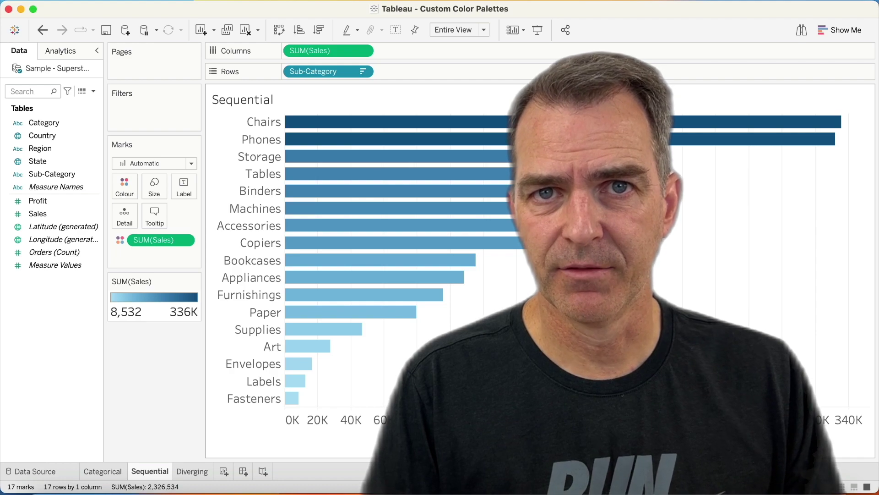
Step: In Tableau's Sequential sheet, open the colour settings for Sales and view the available palettes
left_click(128, 185)
left_click(156, 224)
left_click(379, 181)
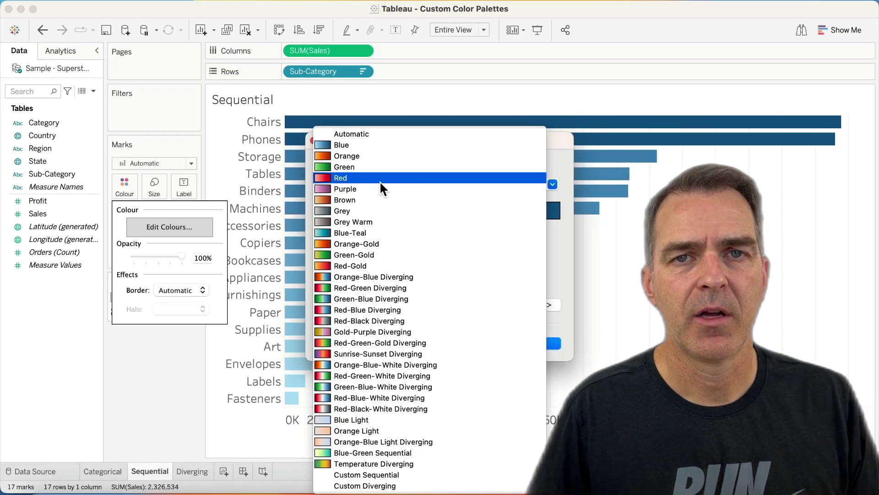
left_click(560, 179)
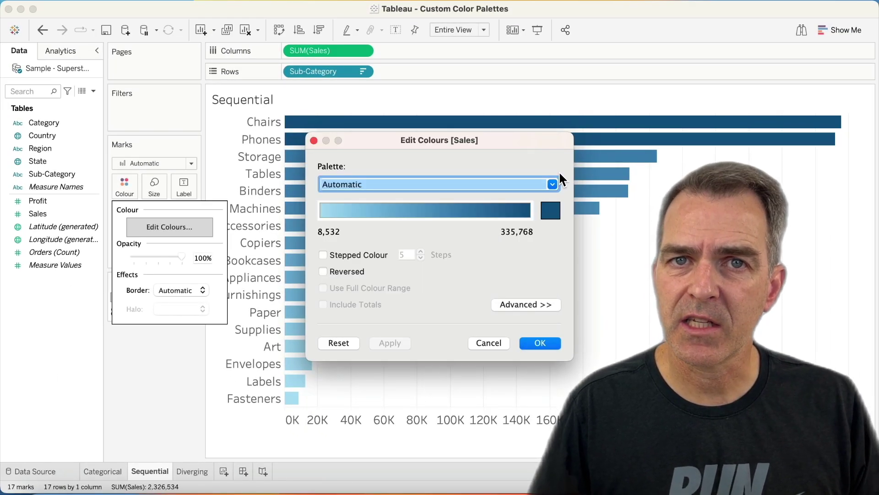
Step: Cancel Tableau's colour settings, return to the text editor and name the ordered-sequential palette template MM Sequential
left_click(493, 347)
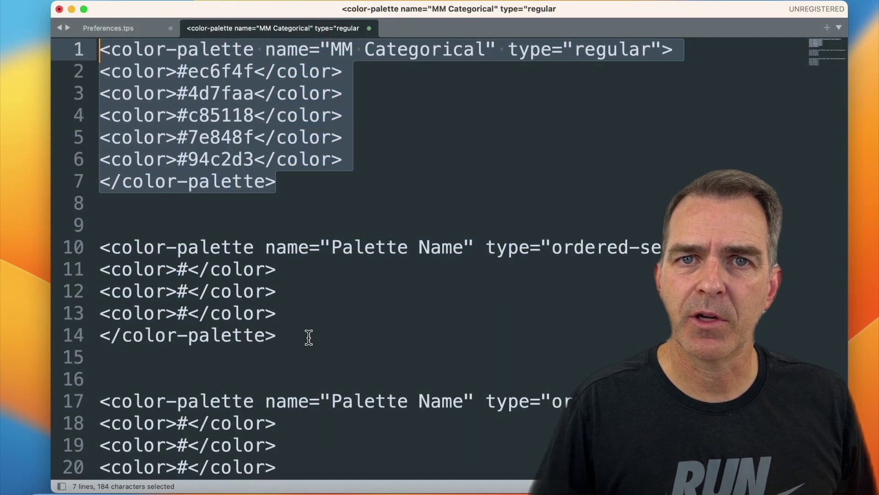
left_click_drag(306, 338, 98, 247)
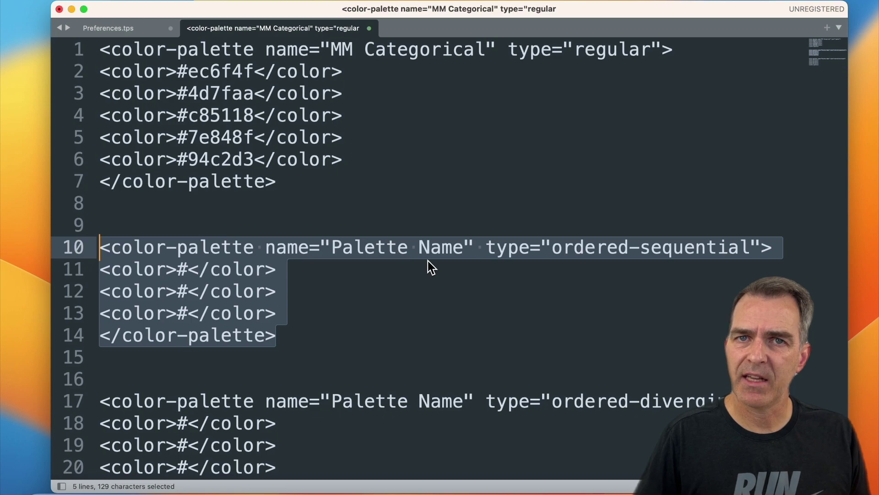
left_click(683, 252)
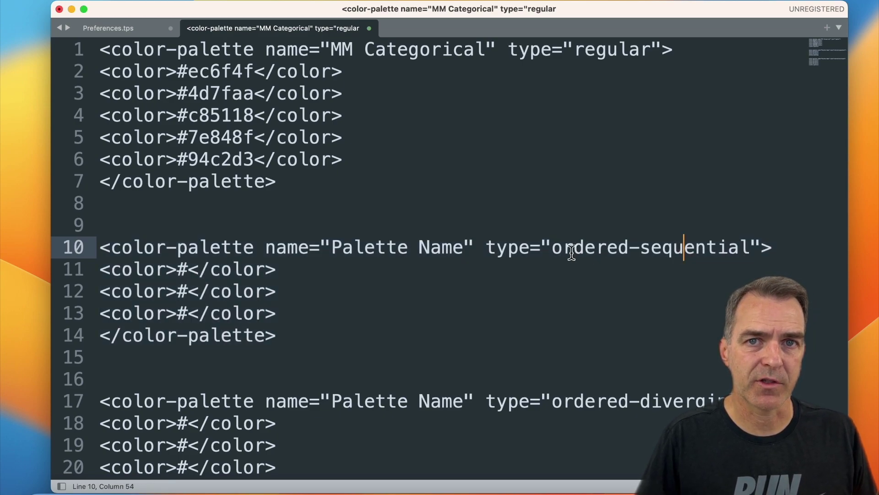
key("Down")
left_click_drag(554, 252, 753, 257)
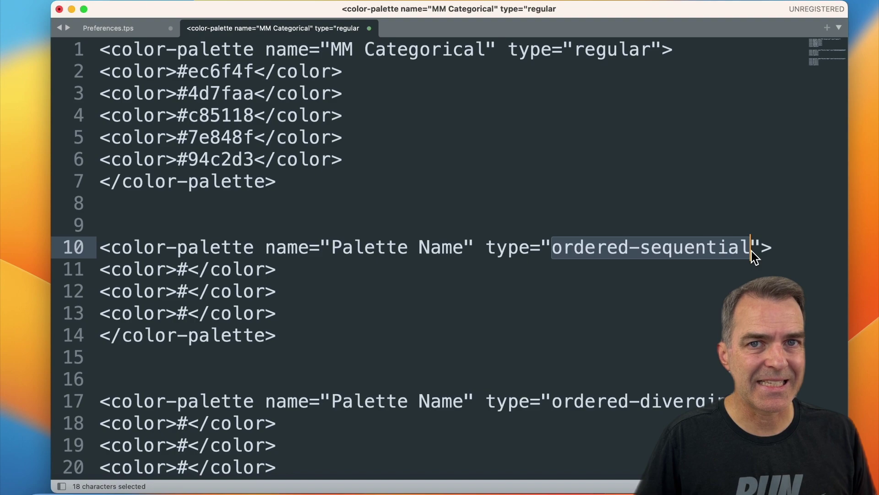
left_click(333, 249)
left_click_drag(332, 249, 466, 253)
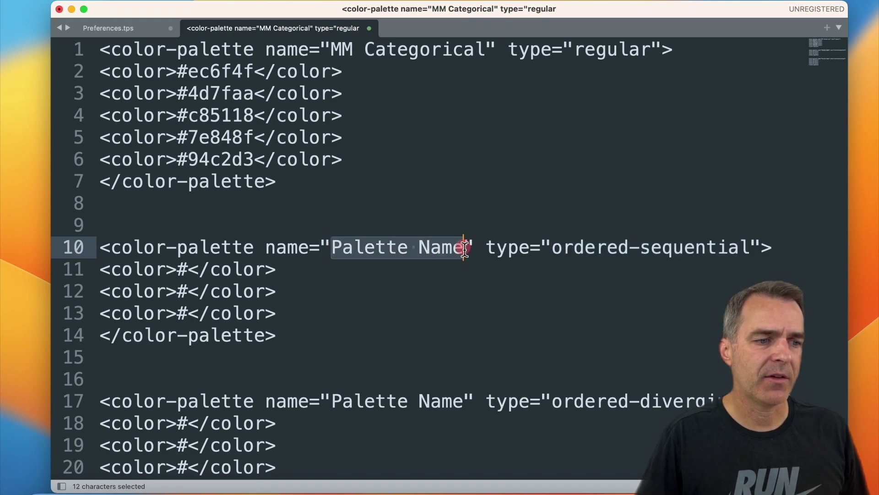
type("MM")
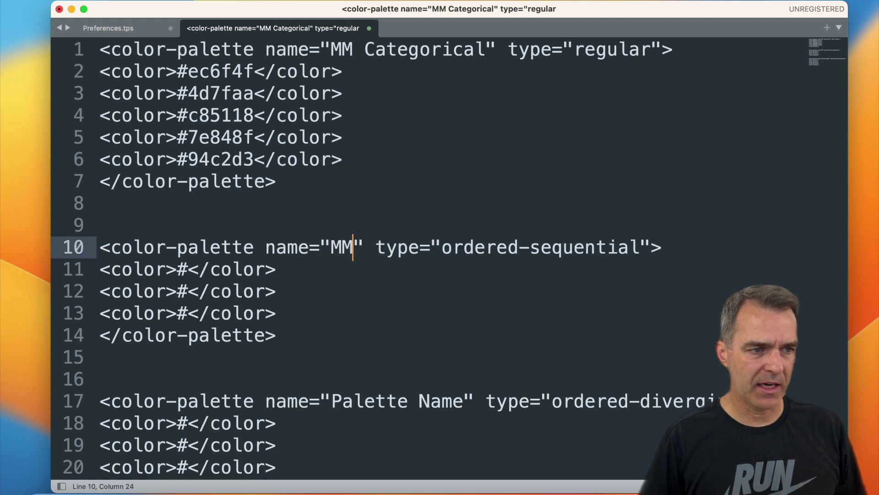
type(" Sequential")
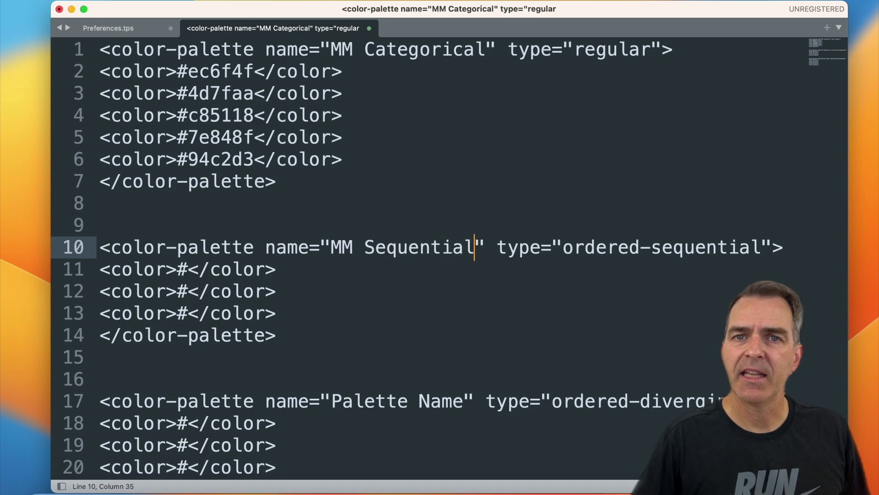
Step: Copy the hex code 1c70aa from the guidelines PDF into the third color line of the MM Sequential palette
key("super+Tab")
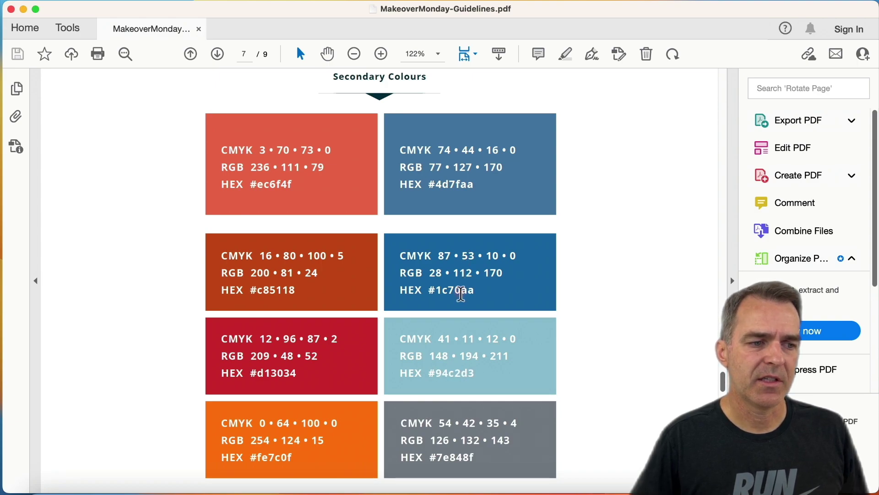
double_click(463, 290)
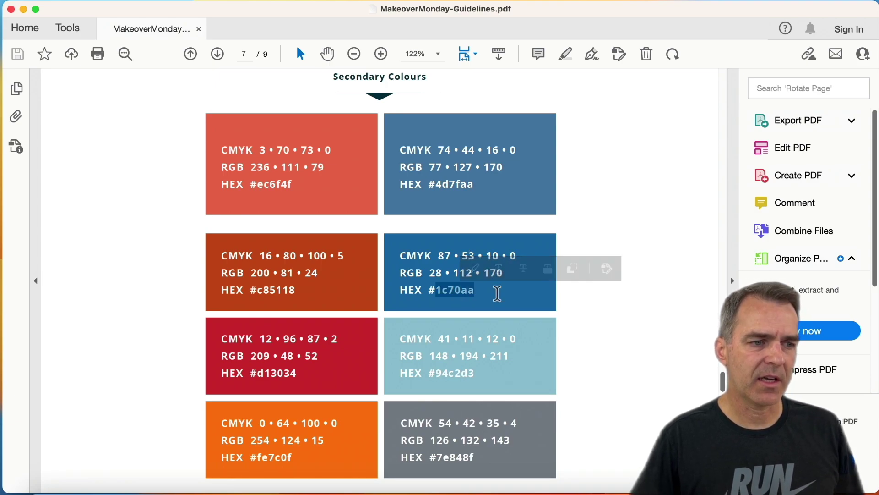
key("super+Tab")
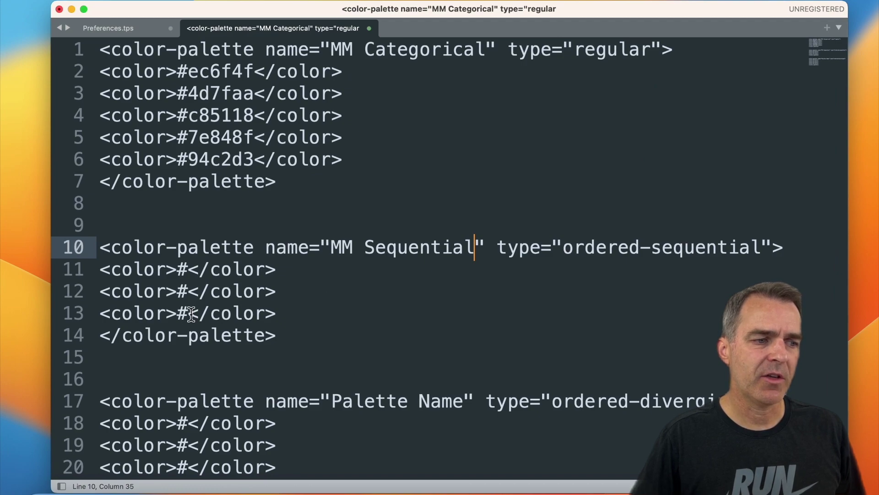
left_click(191, 314)
key("super+v")
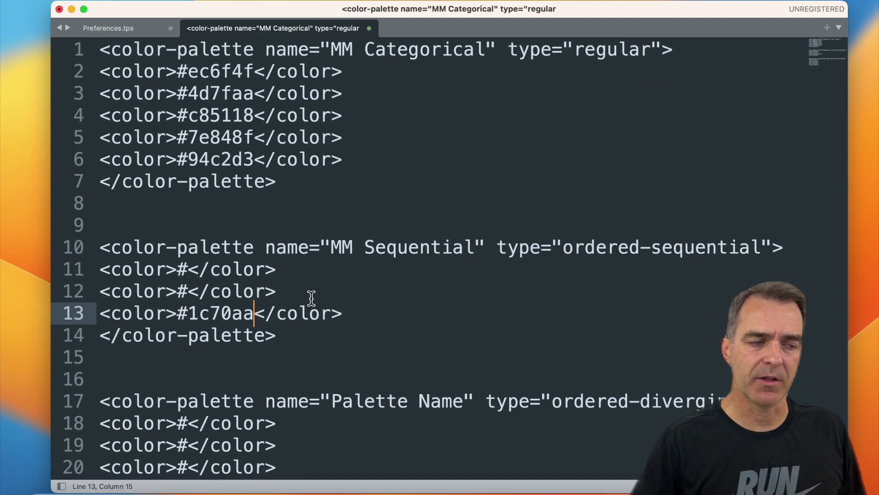
Step: Set the first MM Sequential color to FFFFFF and delete the palette's empty second color line
left_click(188, 271)
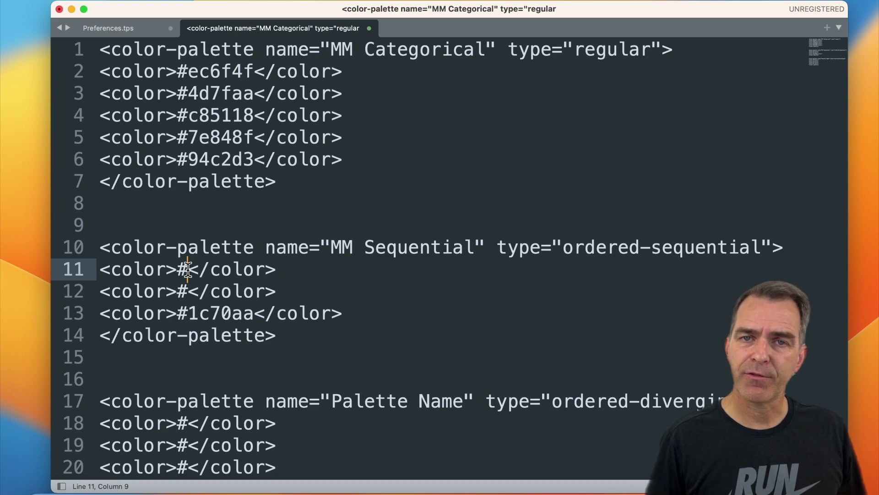
type("FFFFFF")
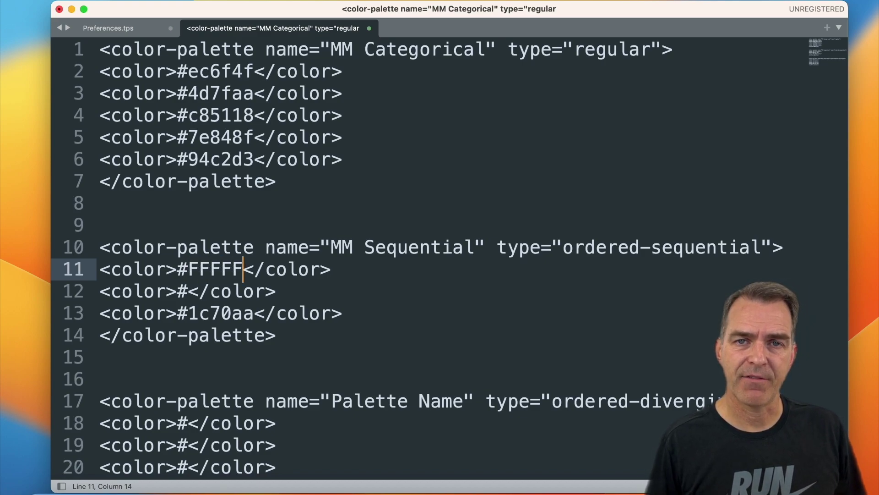
left_click(314, 294)
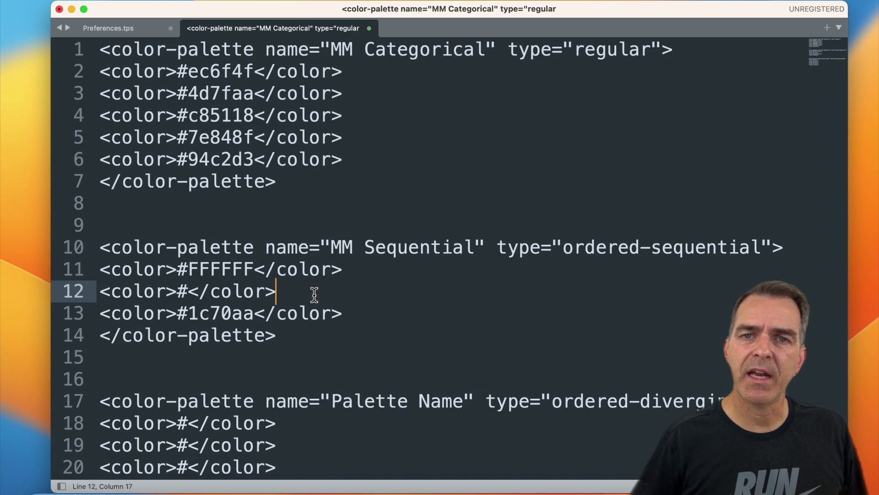
key("shift+Down")
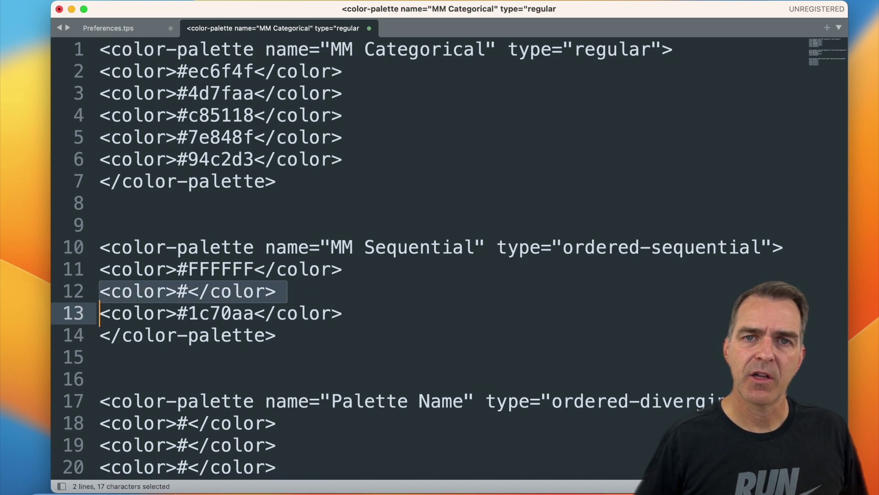
key("BackSpace")
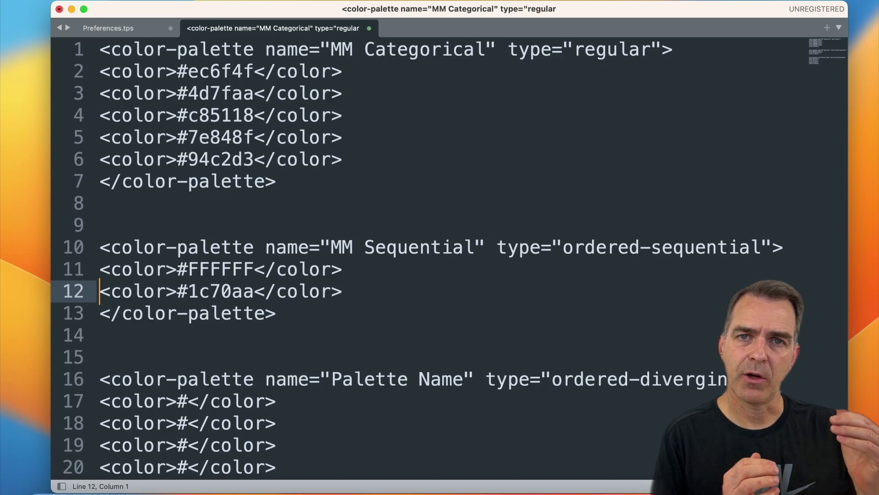
Step: Copy the MM Sequential color-palette block into Preferences.tps below the MM Categorical block, with blank lines around it
key("Up")
key("Up")
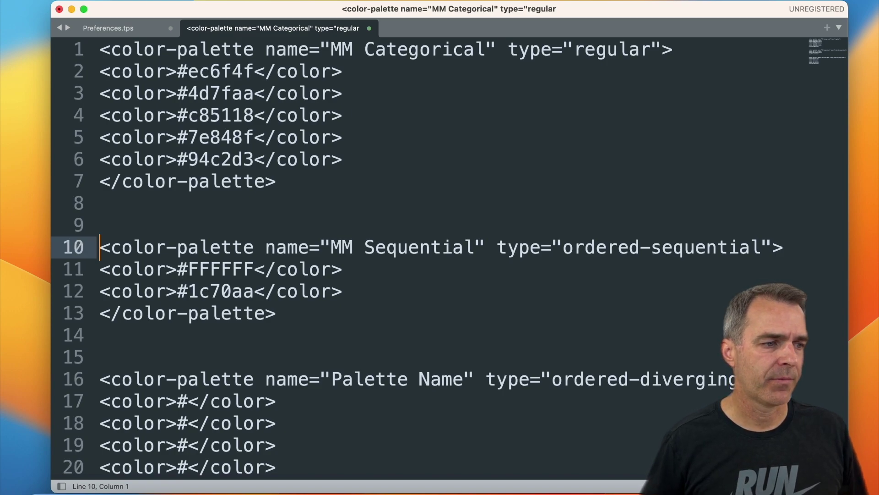
key("shift+Down")
key("shift+Down")
key("shift+Down")
key("shift+Down")
key("super+c")
left_click(125, 31)
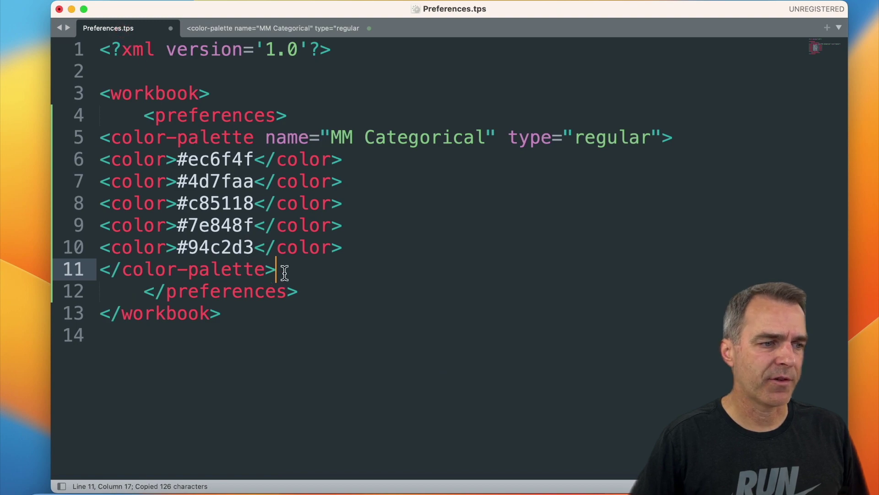
key("Return")
key("Return")
key("super+v")
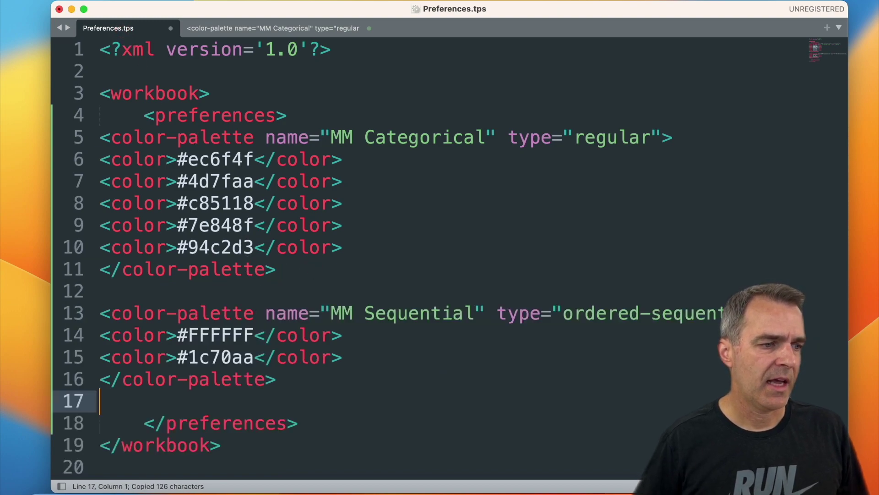
key("Return")
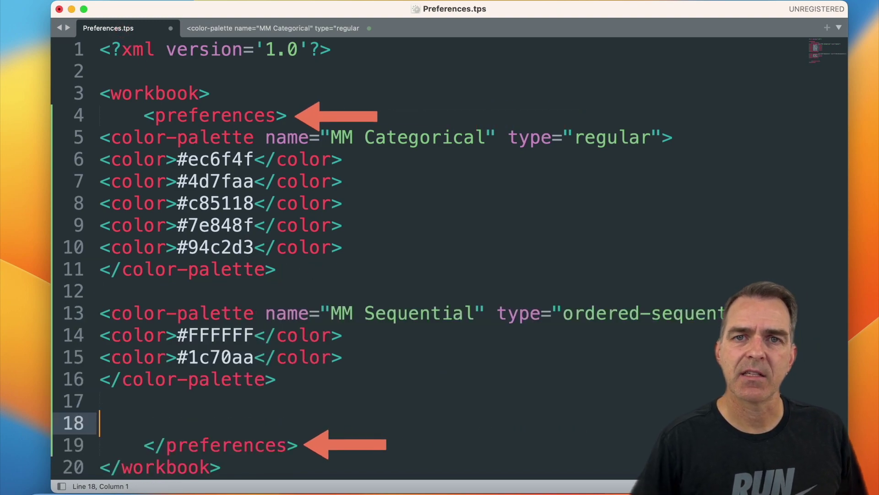
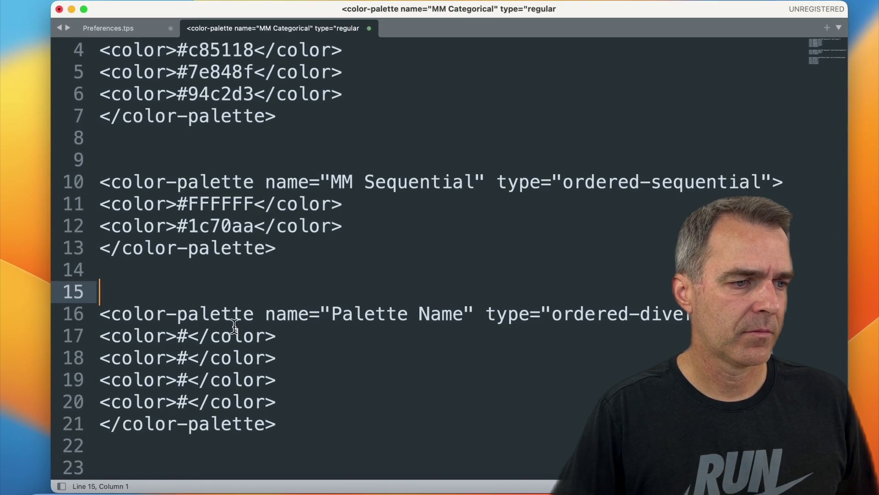
Step: Fill the first two color lines of the ordered-diverging palette template with ec6f4f and FFFFFF
left_click(191, 333)
type("ec6f4f")
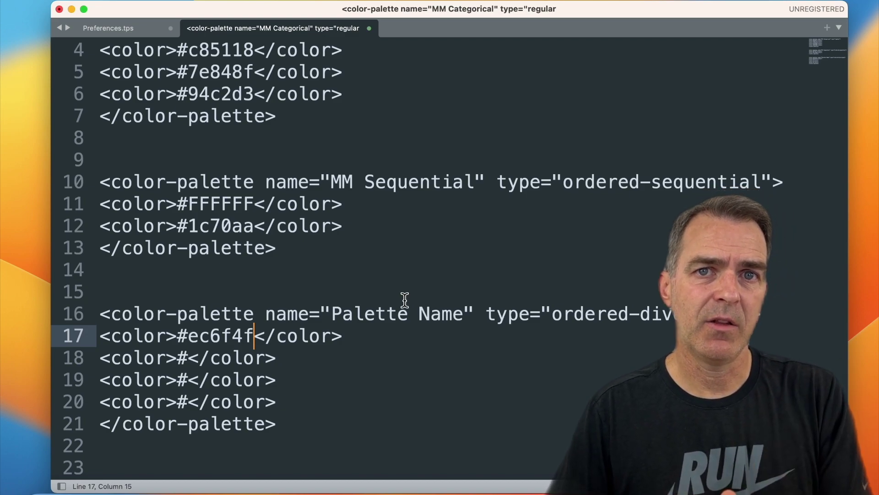
left_click(193, 360)
type("FFFFFF")
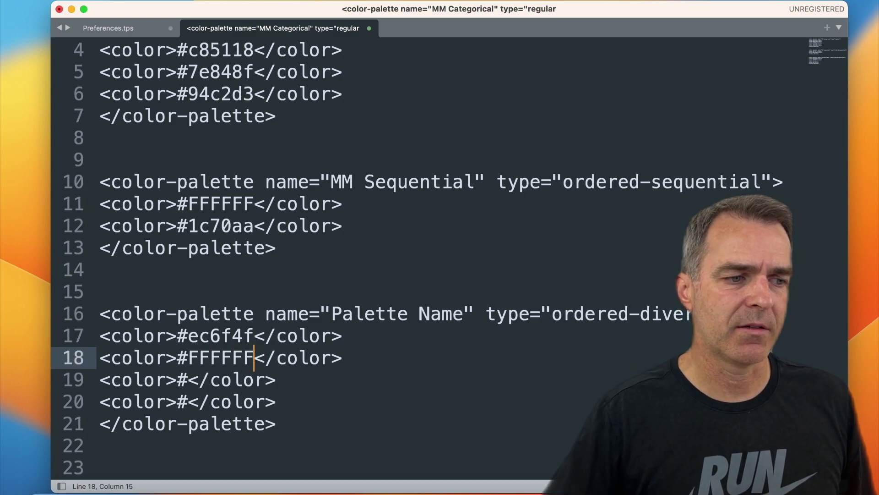
Step: Copy the hex code 1c70aa from the guidelines PDF into the third color line of the ordered-diverging palette
key("super+Tab")
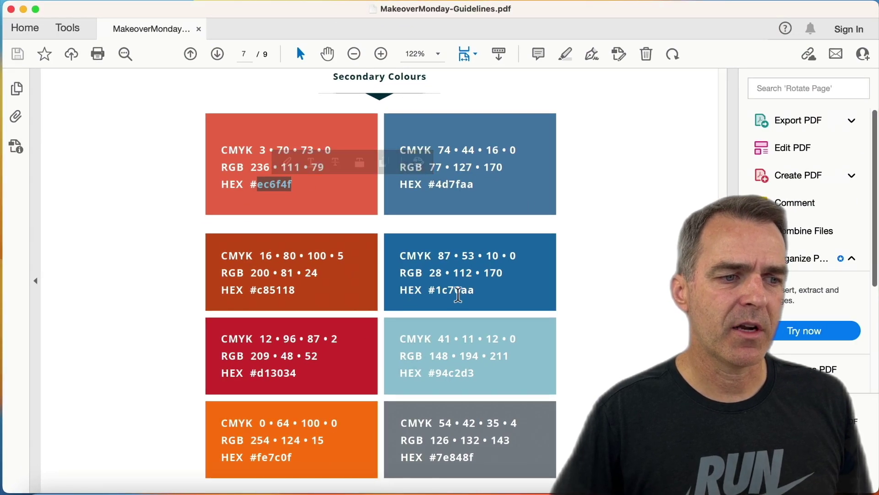
double_click(459, 292)
key("super+c")
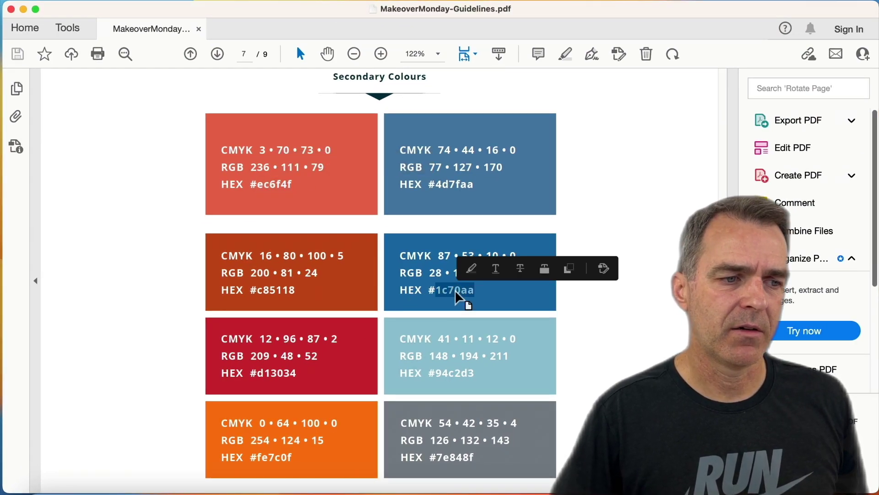
key("super+Tab")
left_click(187, 380)
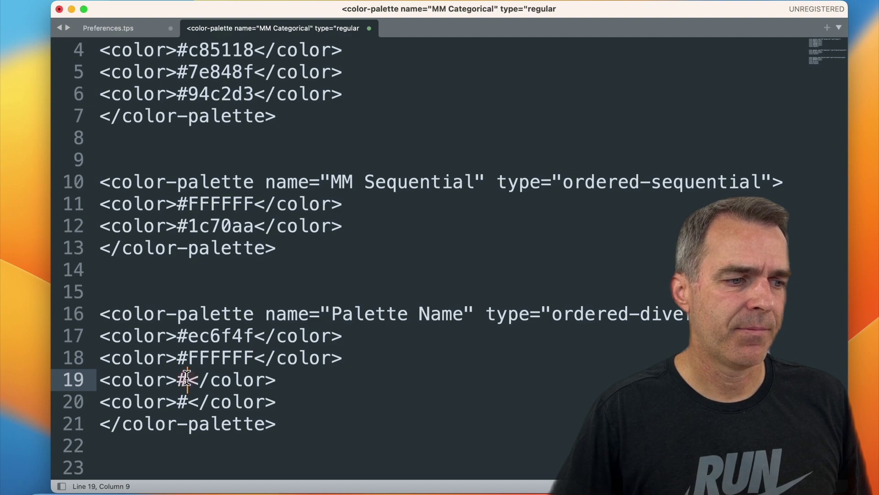
key("super+v")
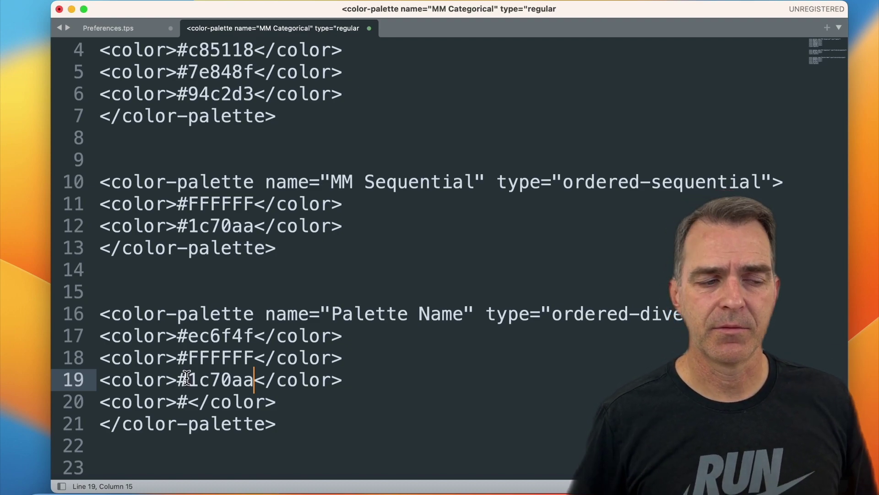
Step: Clear the unused fourth color entry from the ordered-diverging palette
key("Down")
key("super+Right")
key("shift+super+Left")
scroll(331, 337, "up", 1)
key("BackSpace")
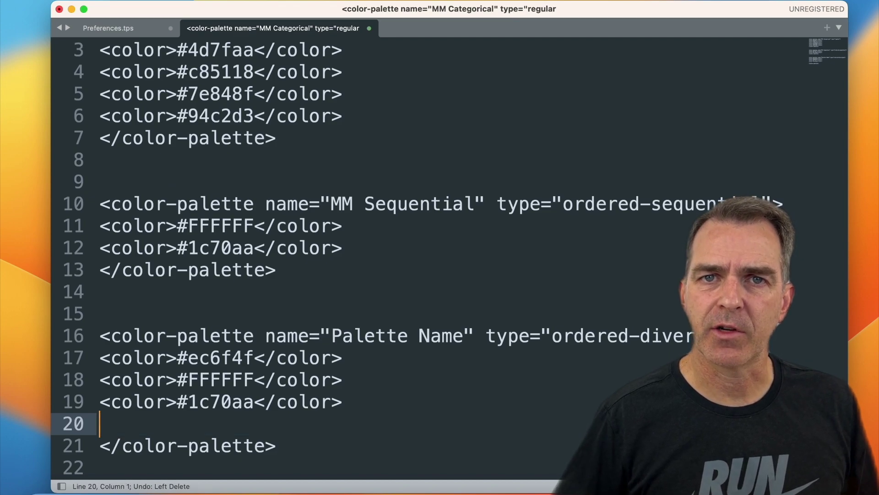
Step: Replace the Palette Name placeholder of the ordered-diverging palette with MM Diverging
left_click_drag(332, 336, 463, 336)
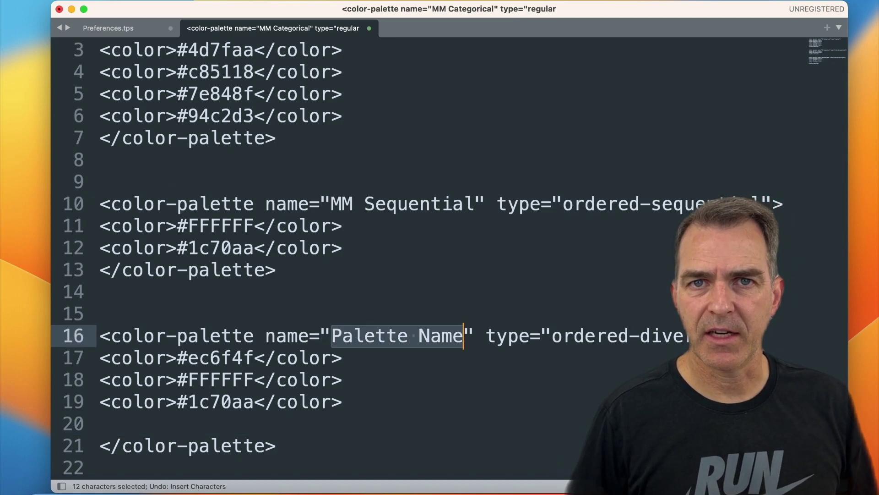
type("MM")
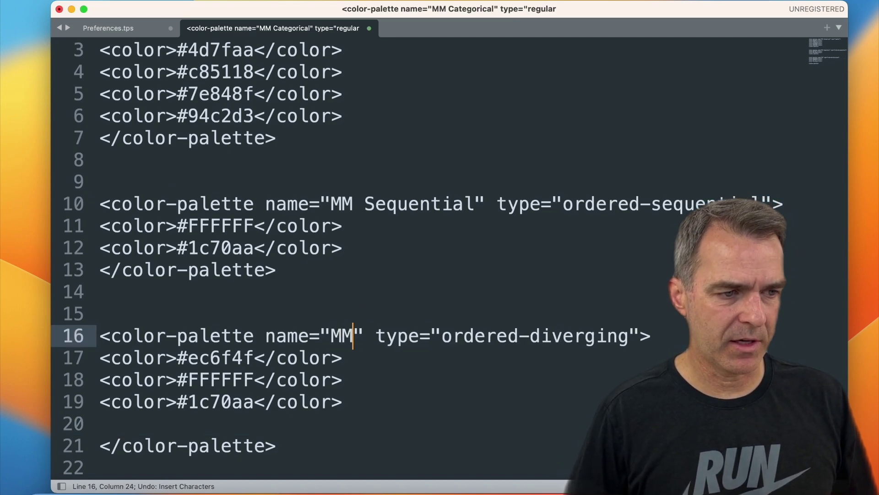
type(" Diverging")
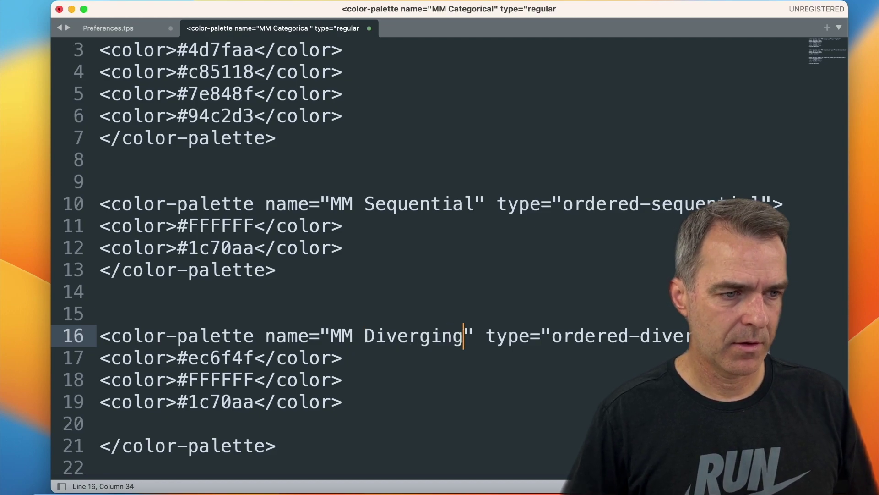
Step: Copy the whole MM Diverging color-palette block into Preferences.tps below the MM Sequential block
key("super+shift+a")
key("super+c")
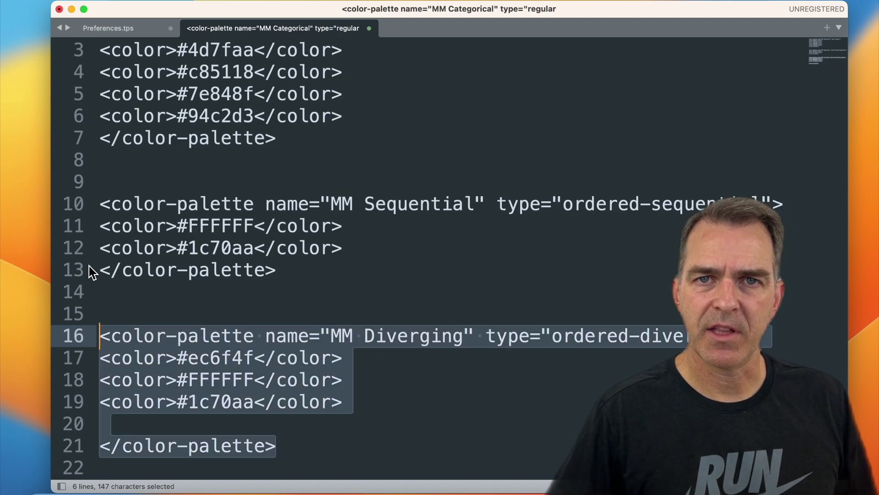
left_click(141, 35)
key("super+v")
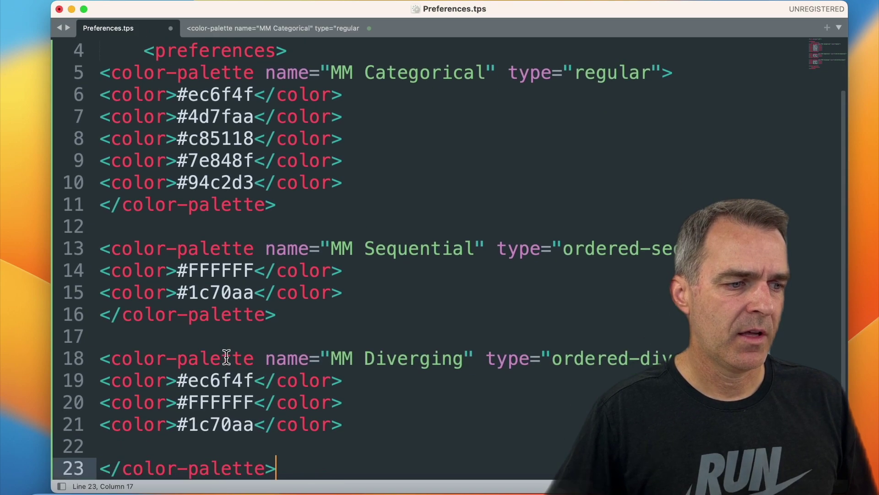
Step: Remove the blank line before the MM Diverging block's closing tag and save Preferences.tps
key("Up")
key("BackSpace")
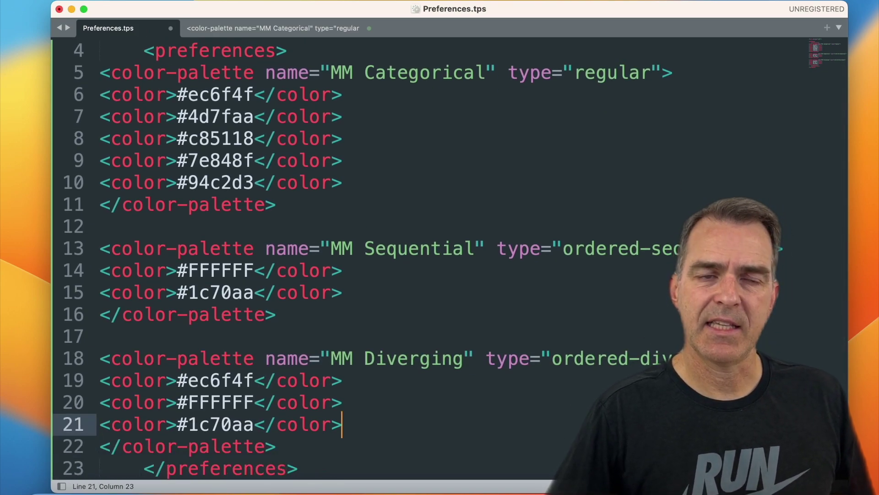
key("super+s")
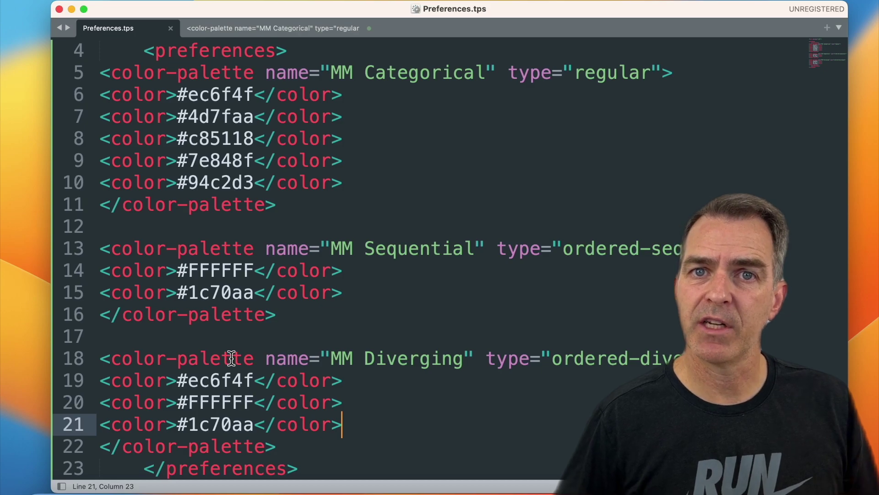
Step: Switch to Tableau and show the Categorical worksheet of the Custom Color Palettes workbook
key("super+Tab")
key("super+Tab")
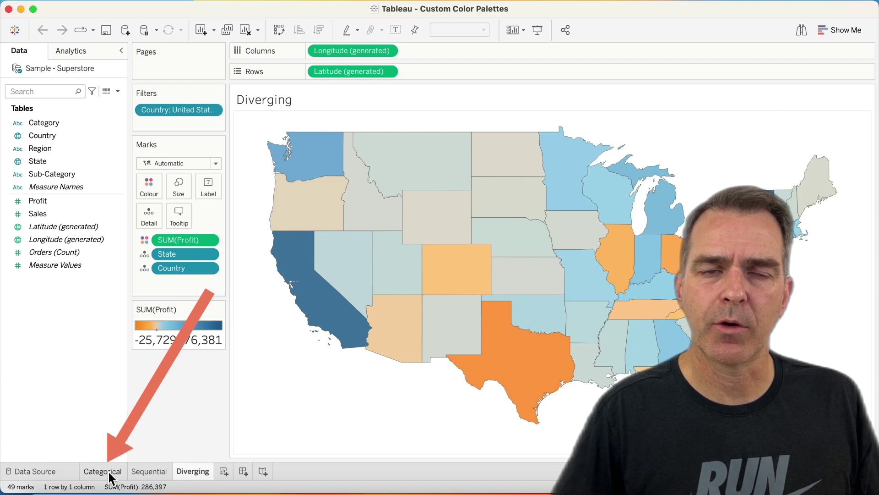
left_click(110, 476)
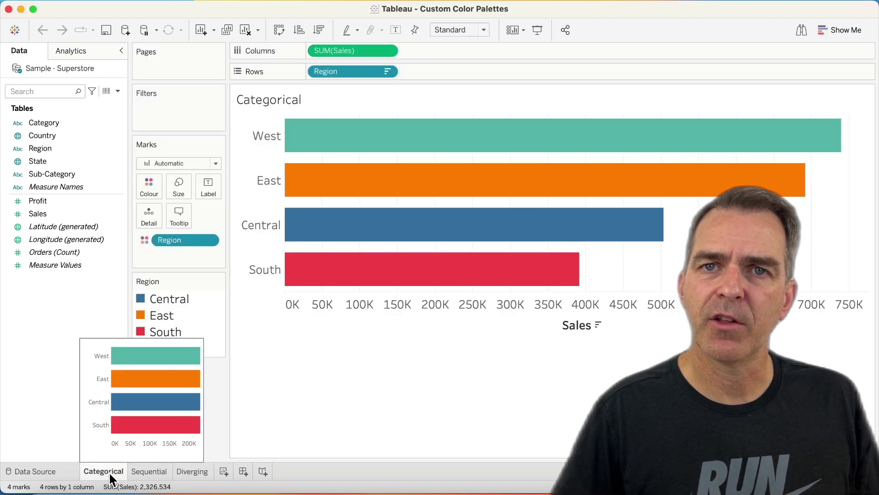
Step: Assign the MM Categorical palette to the Region colours of the bar chart
left_click(150, 190)
left_click(183, 227)
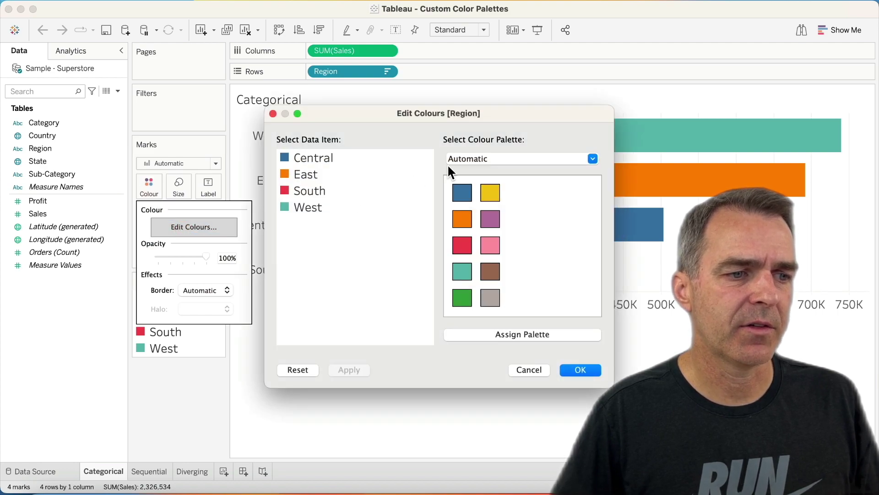
left_click(485, 159)
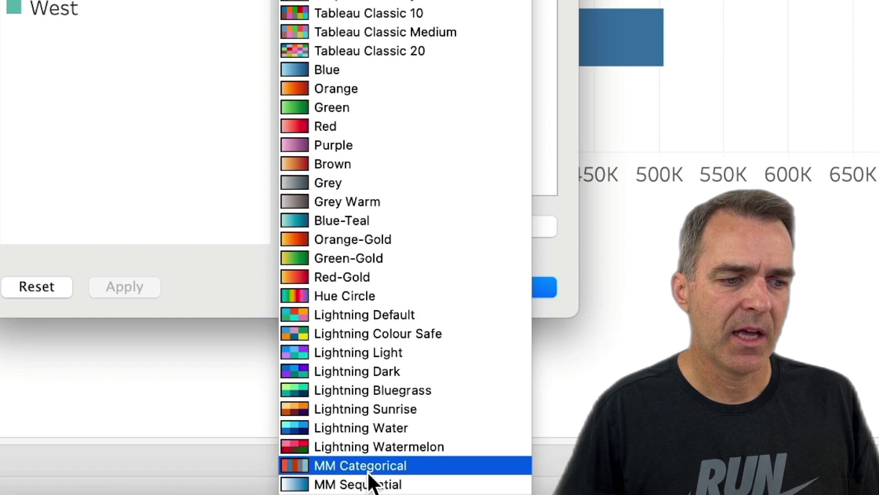
left_click(367, 472)
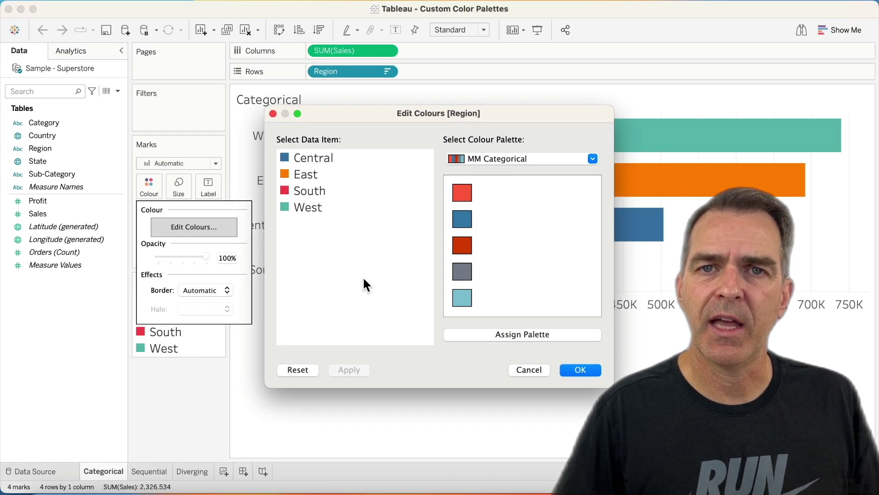
left_click(515, 336)
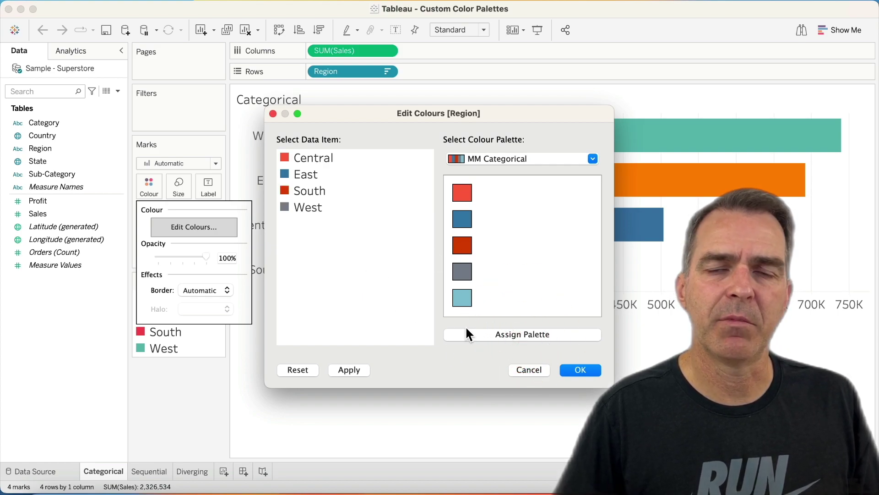
left_click(588, 370)
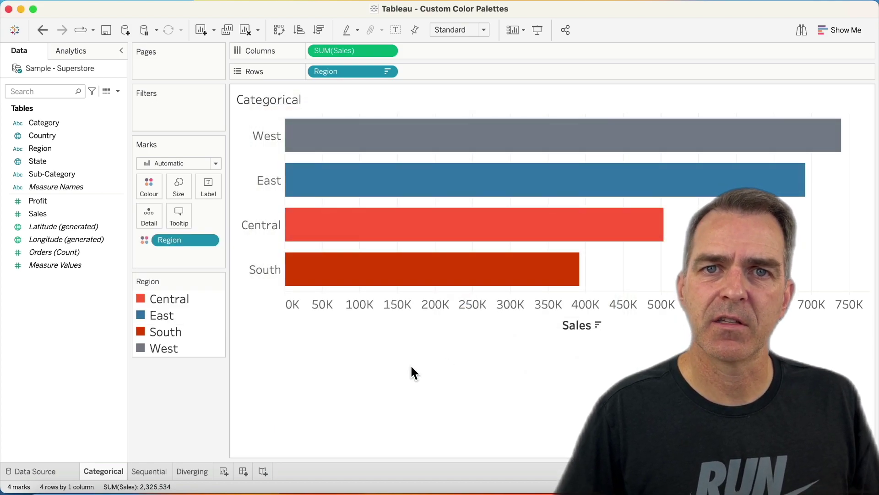
Step: On the Sequential worksheet, apply the MM Sequential palette to the SUM(Sales) colours
mouse_move(146, 475)
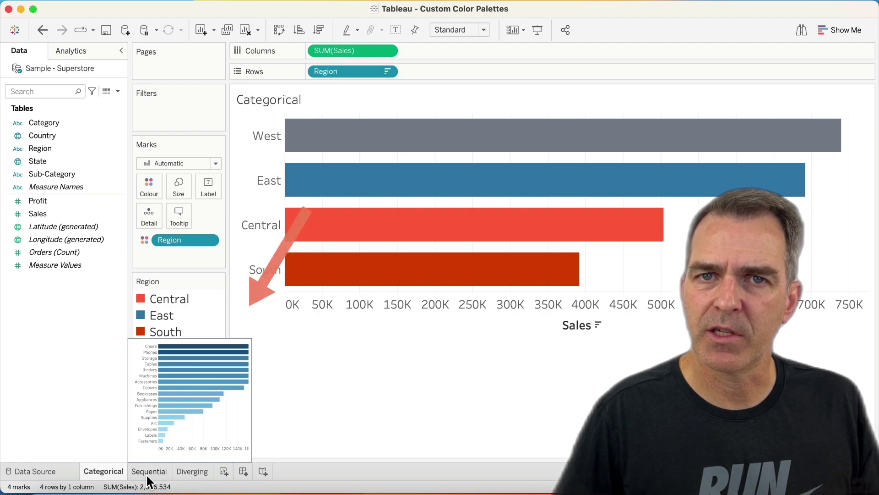
left_click(146, 473)
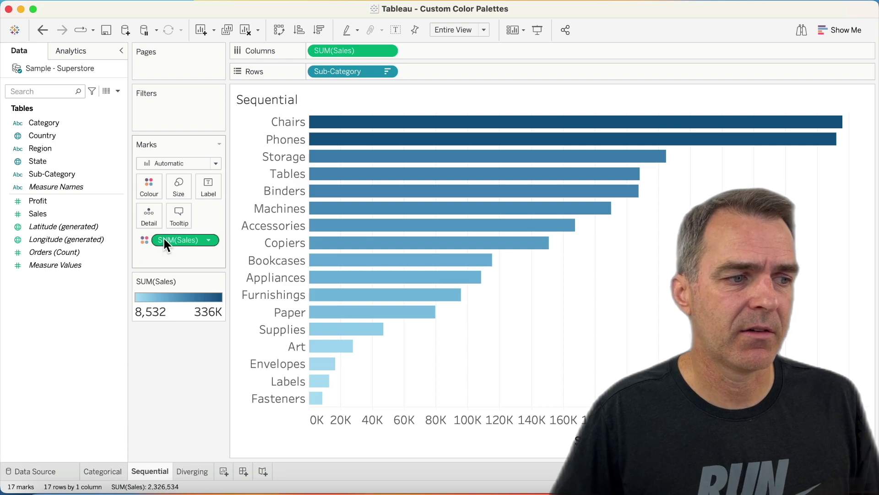
left_click(149, 186)
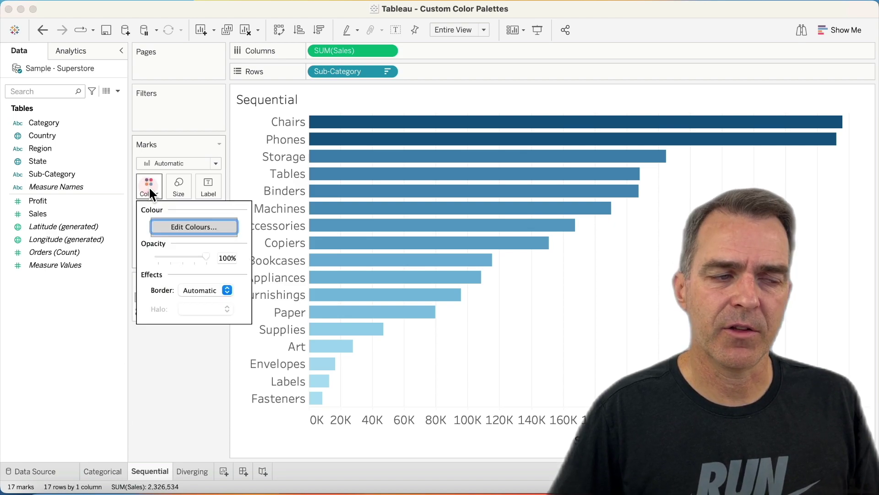
left_click(190, 226)
left_click(380, 183)
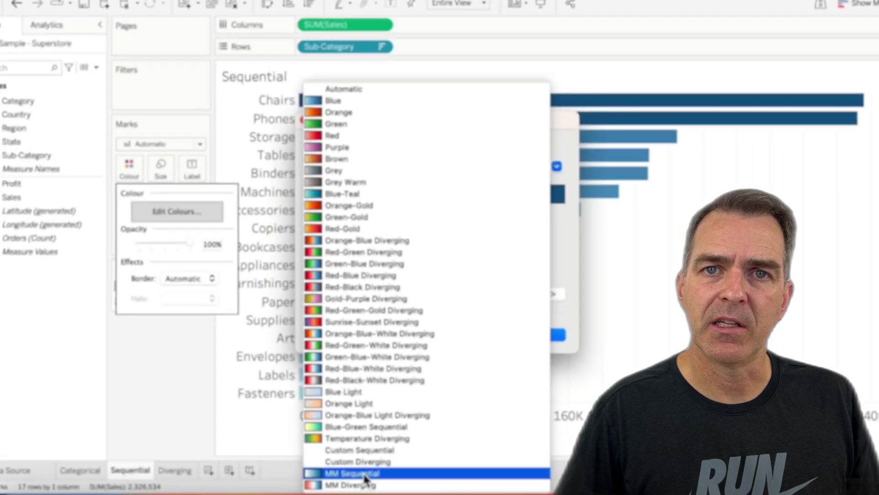
left_click(292, 464)
left_click(540, 343)
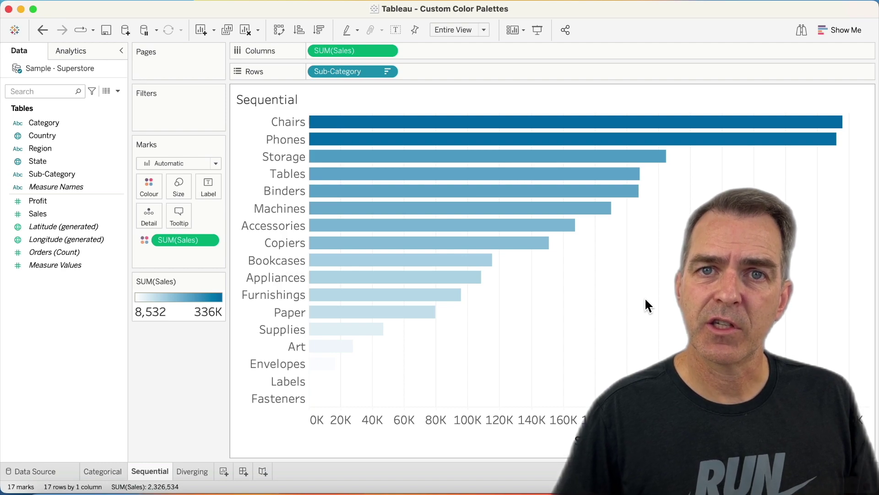
Step: On the Diverging worksheet, apply the MM Diverging palette to the SUM(Profit) colours with the centre fixed at 0
left_click(192, 471)
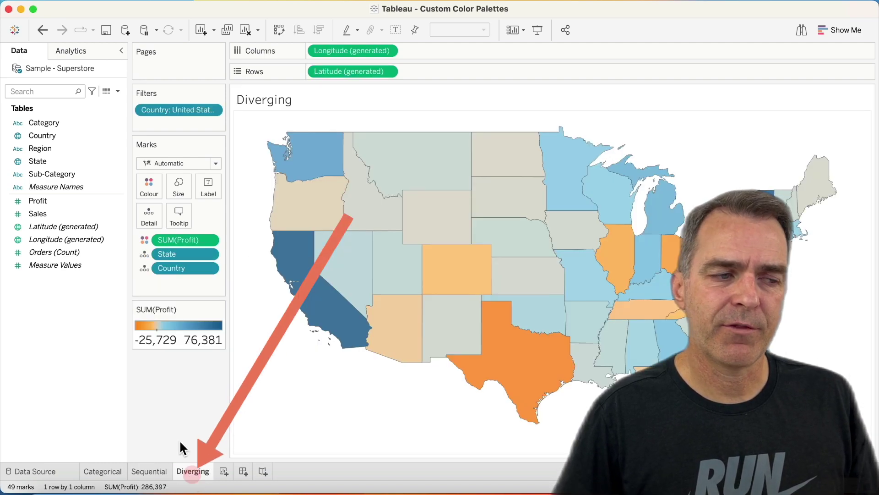
left_click(149, 184)
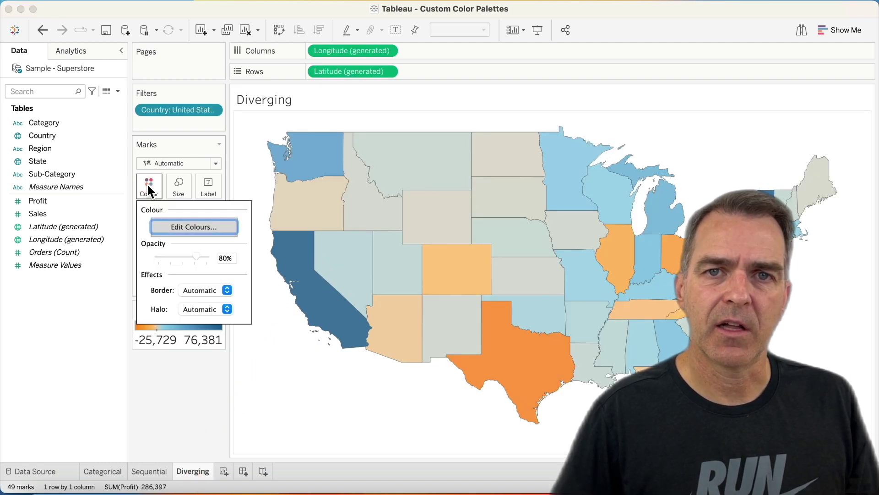
left_click(189, 228)
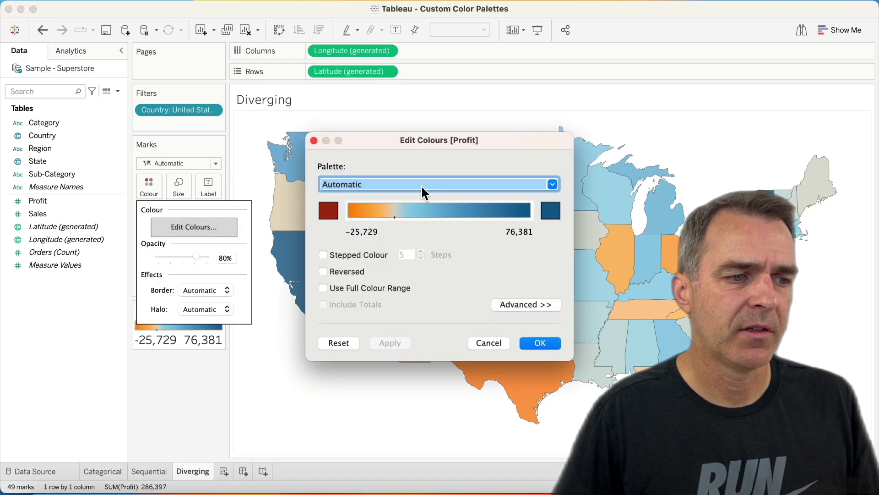
left_click(421, 185)
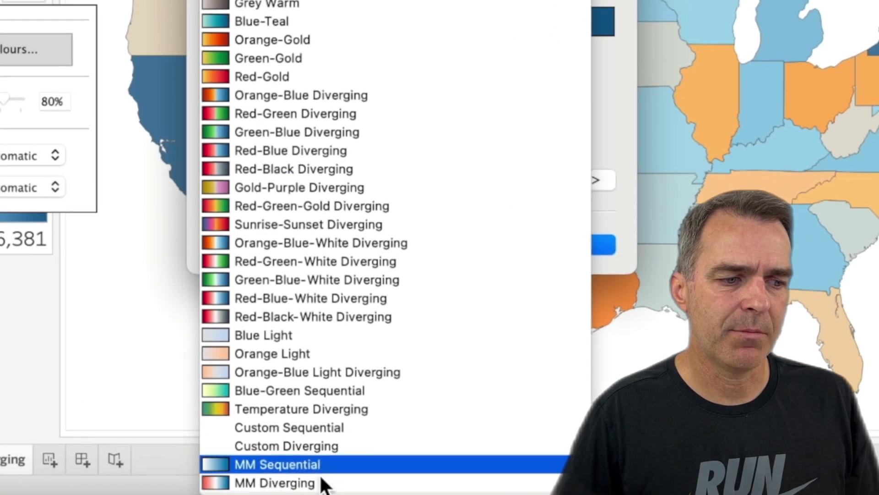
left_click(316, 483)
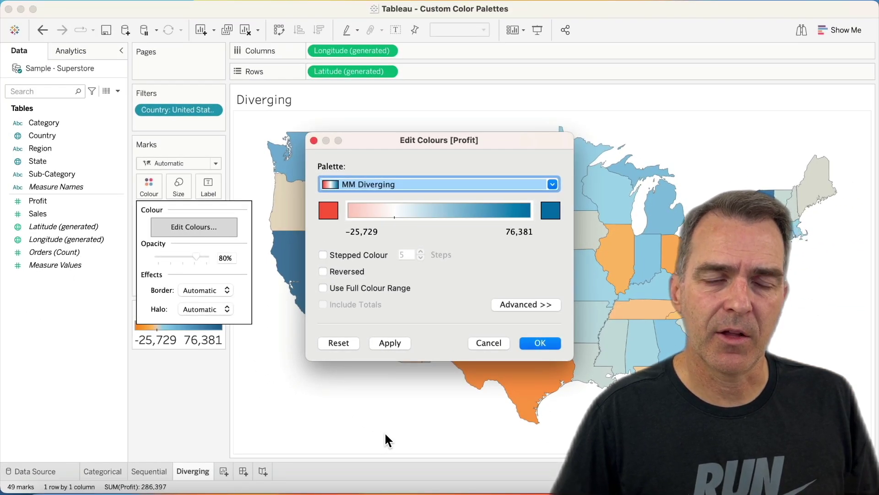
left_click(515, 305)
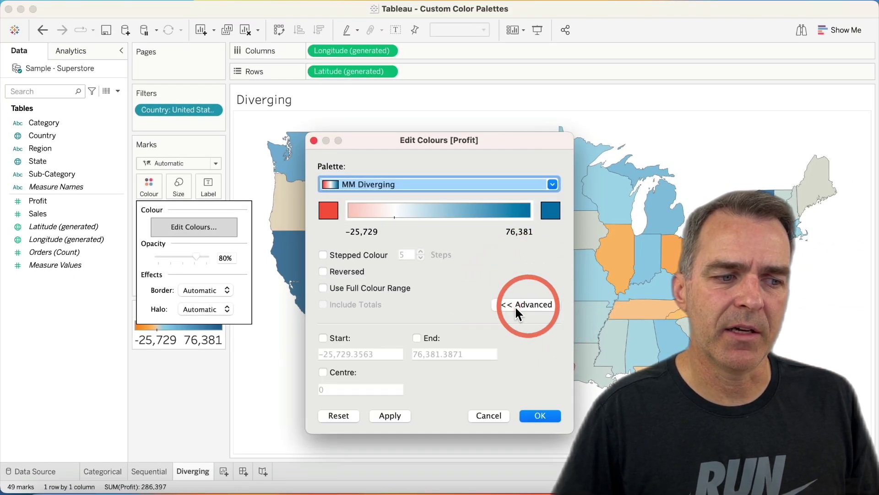
left_click(323, 372)
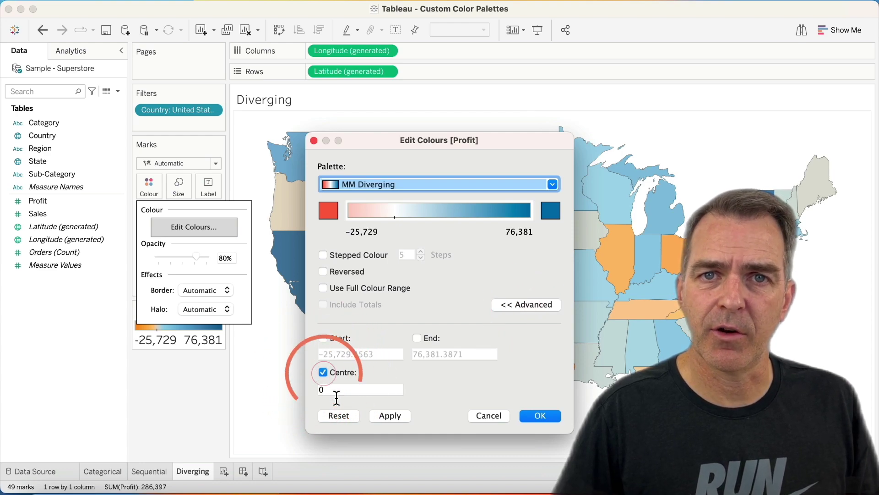
left_click(540, 416)
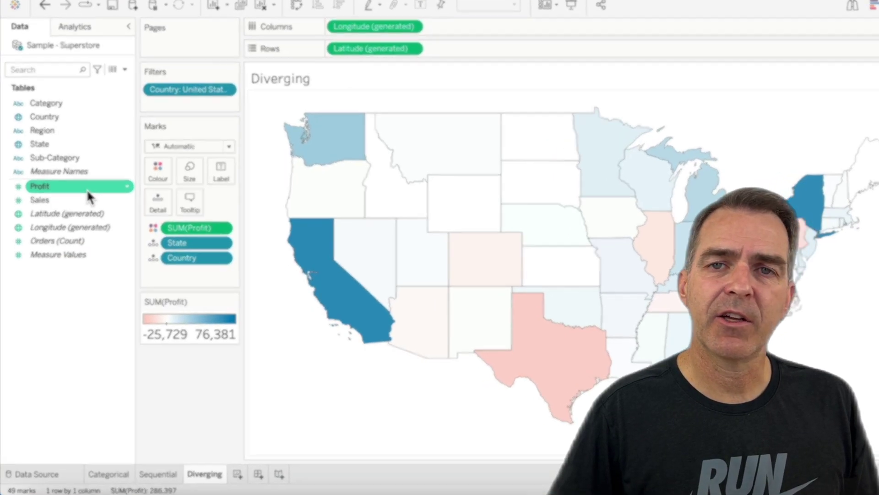
Step: Set the Profit field's default colour to the MM Diverging palette with the centre fixed at 0
right_click(87, 191)
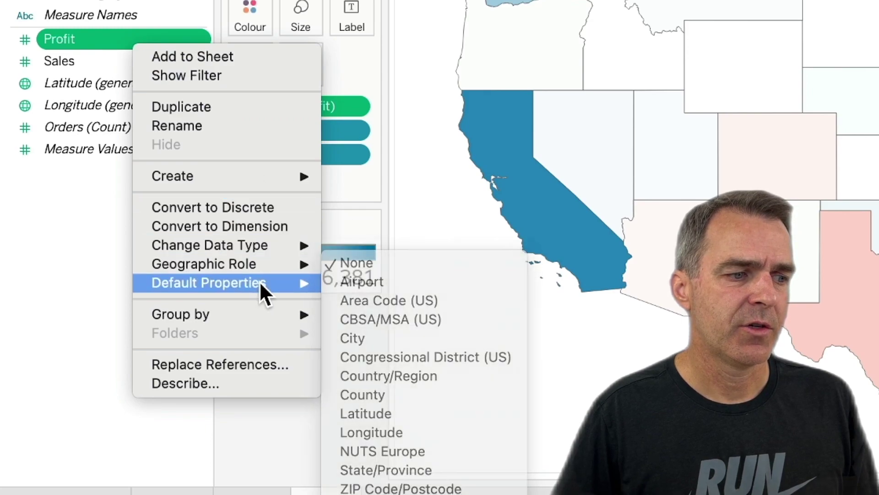
mouse_move(260, 283)
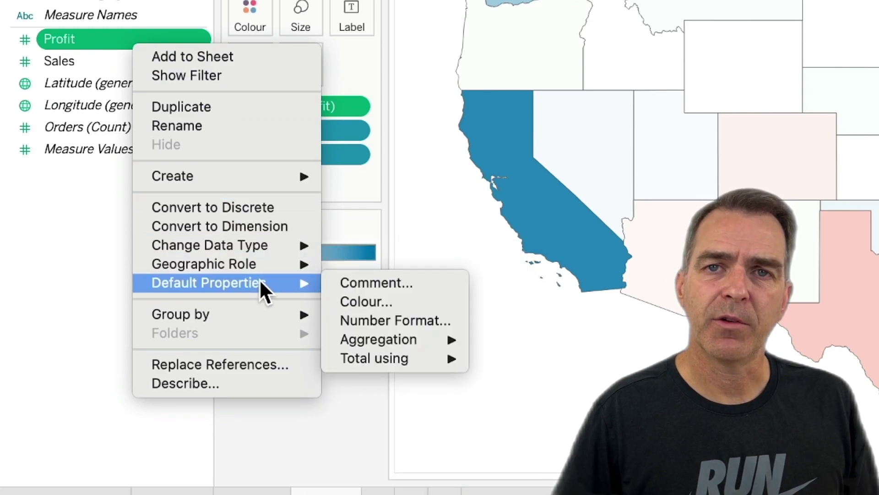
left_click(386, 301)
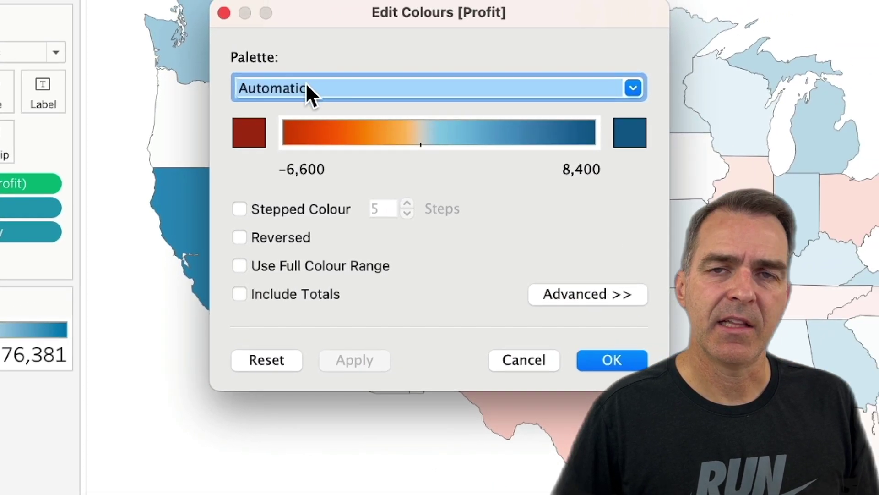
left_click(626, 13)
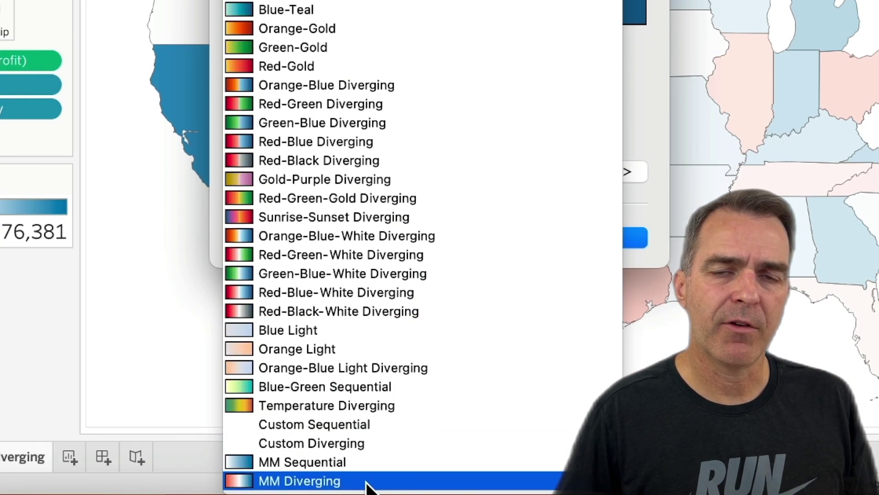
left_click(366, 481)
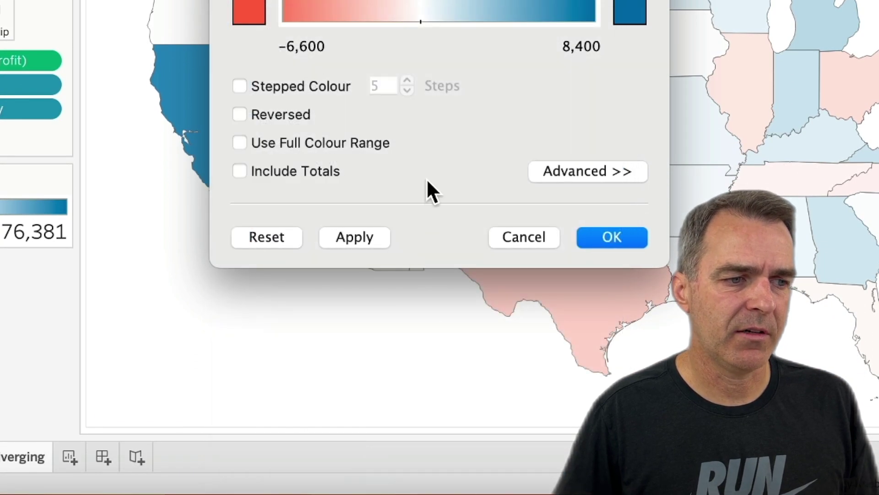
left_click(595, 174)
left_click(240, 288)
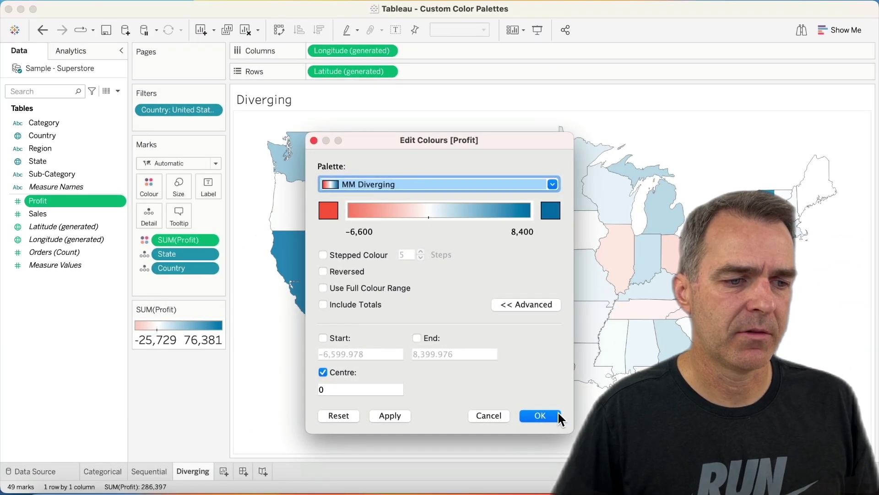
left_click(556, 412)
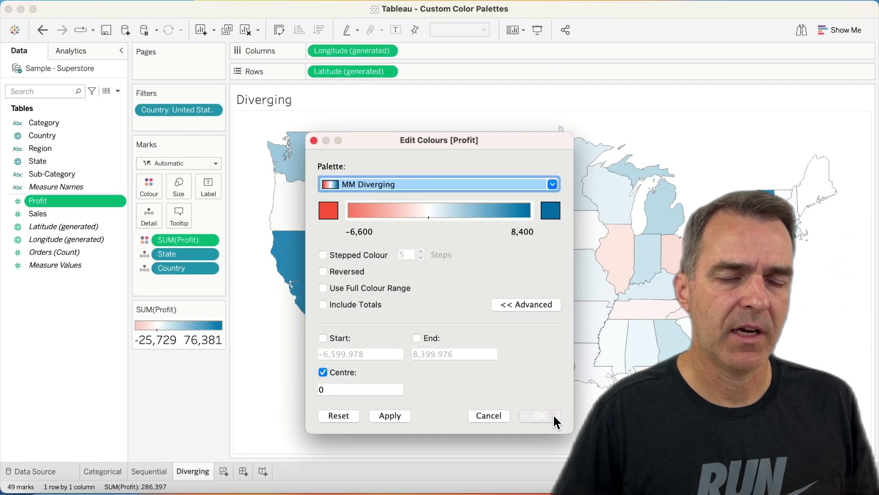
Step: Set the Sales field's default colour to the MM Sequential palette
right_click(65, 213)
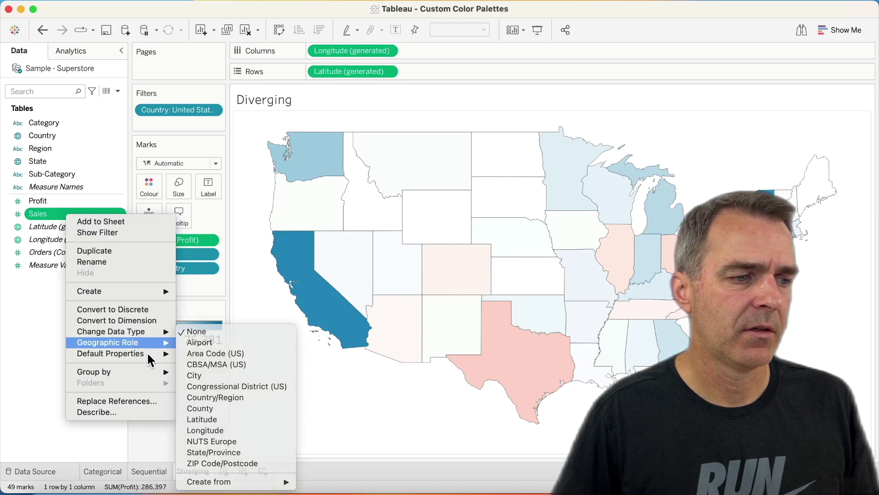
mouse_move(149, 355)
left_click(246, 366)
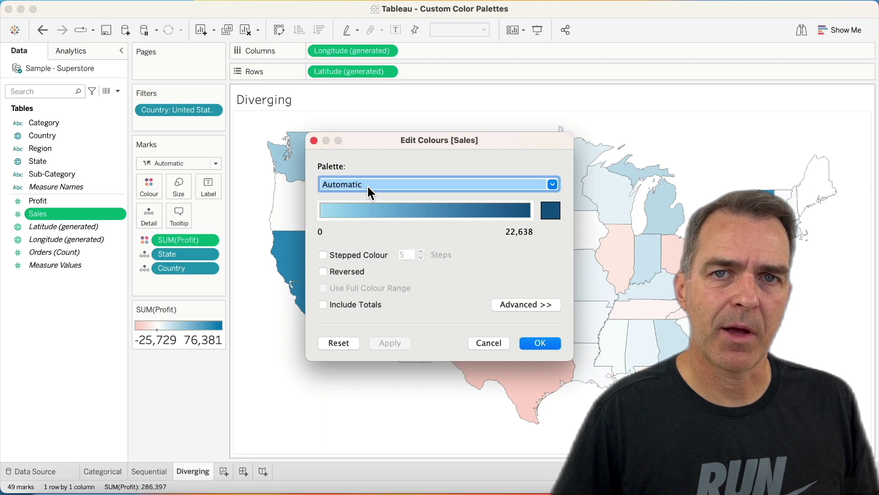
left_click(368, 187)
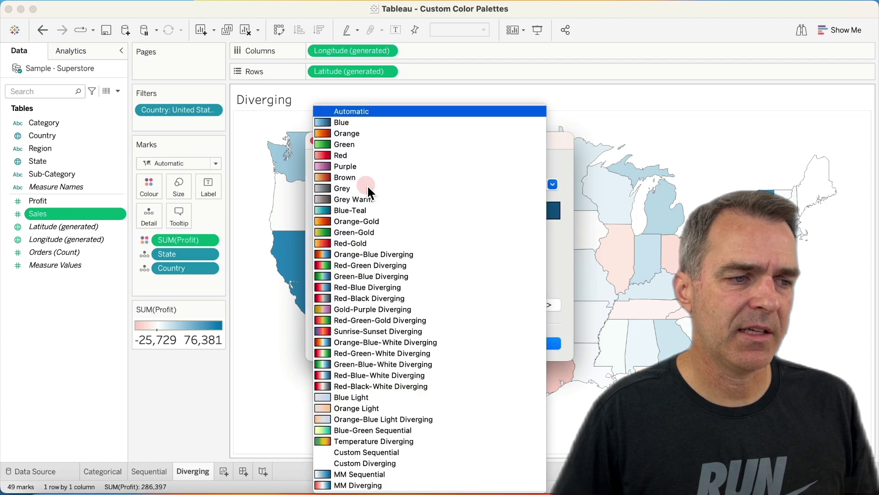
left_click(374, 476)
left_click(540, 343)
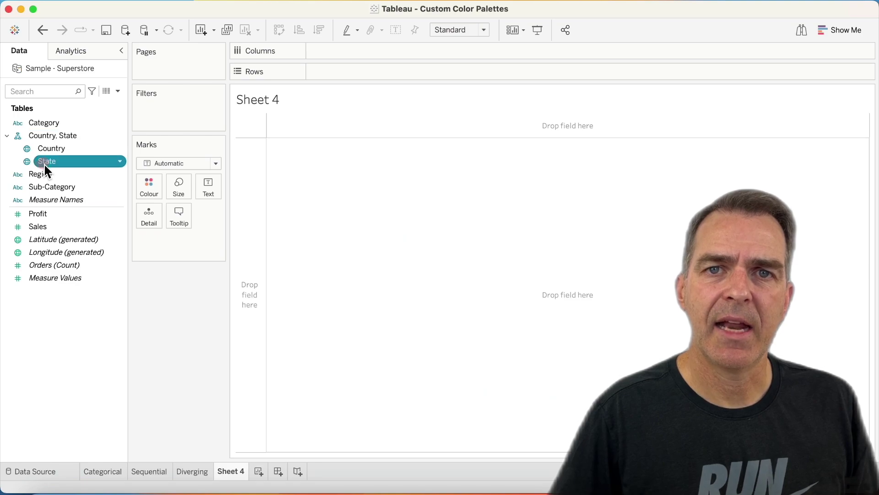
Step: Build a map of State on the empty Sheet 4 and colour it by Sales
double_click(44, 166)
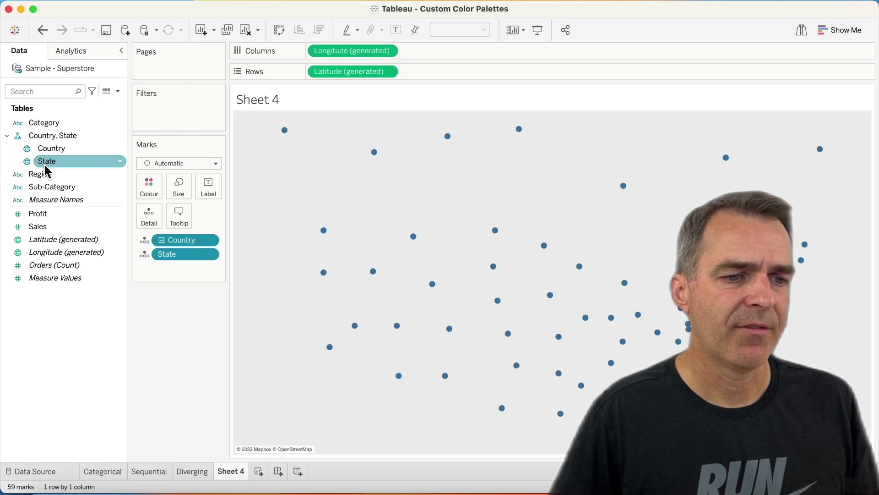
left_click(46, 224)
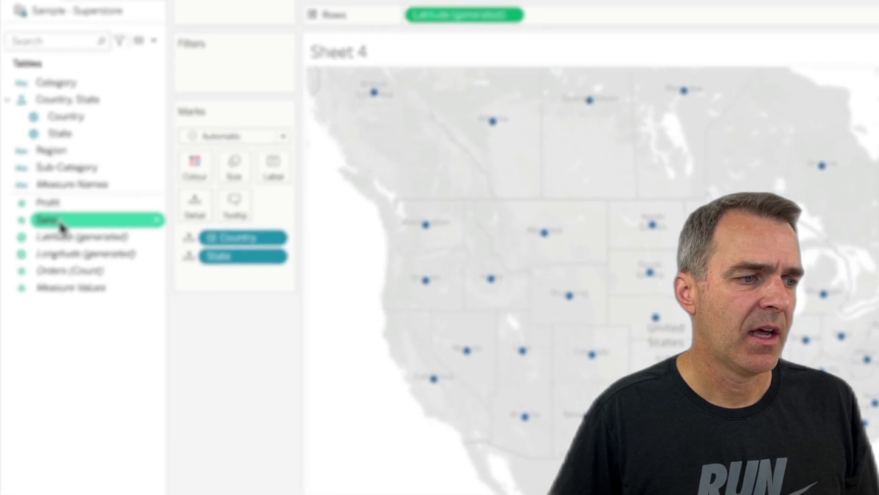
left_click_drag(60, 226, 194, 164)
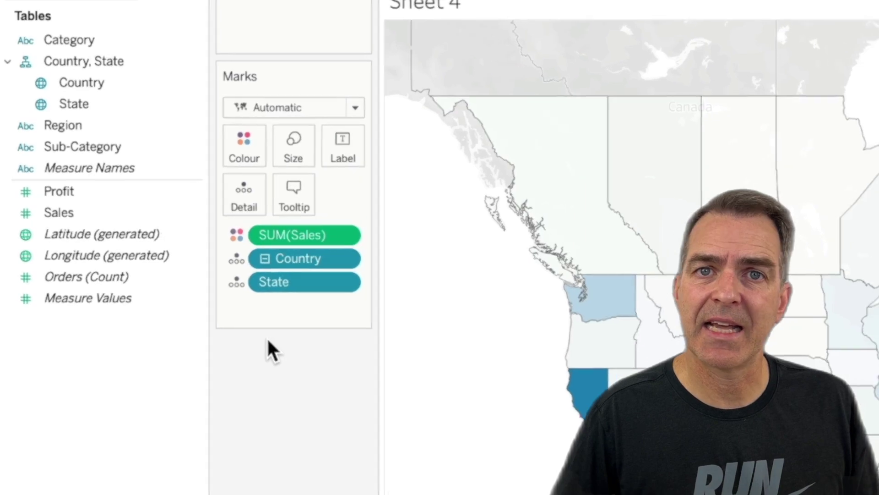